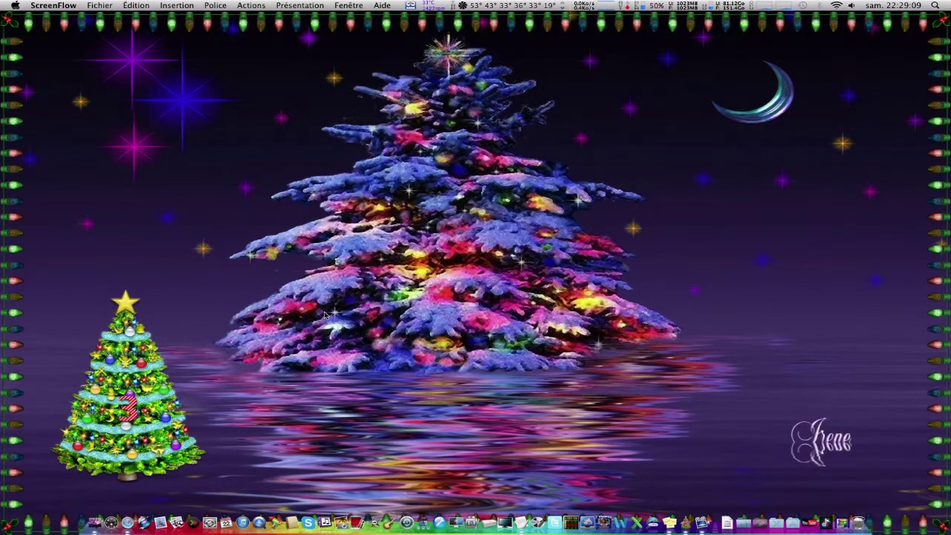
Open the TreetopLights preferences and display the Desktop Tree settings
{"action": "left_click", "coordinate": [98, 32]}
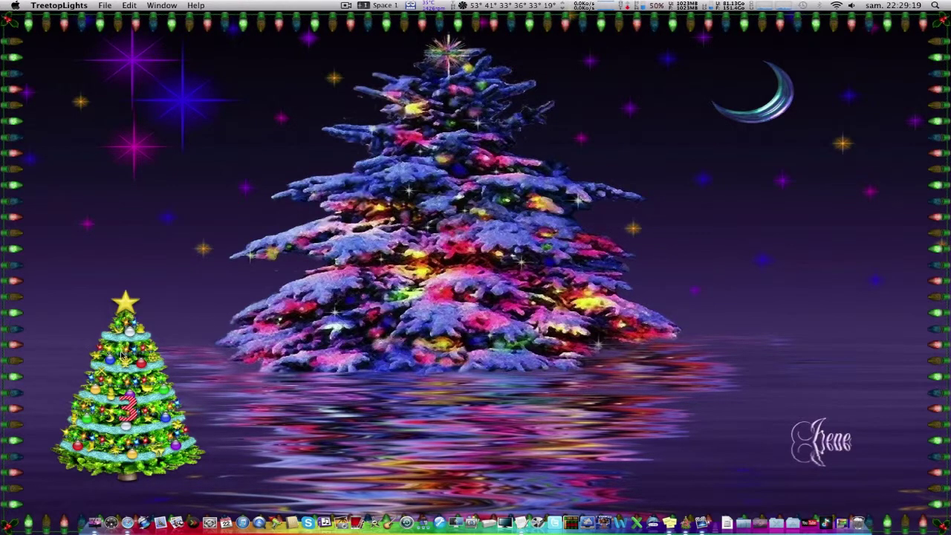
{"action": "left_click", "coordinate": [70, 6]}
{"action": "left_click", "coordinate": [76, 28]}
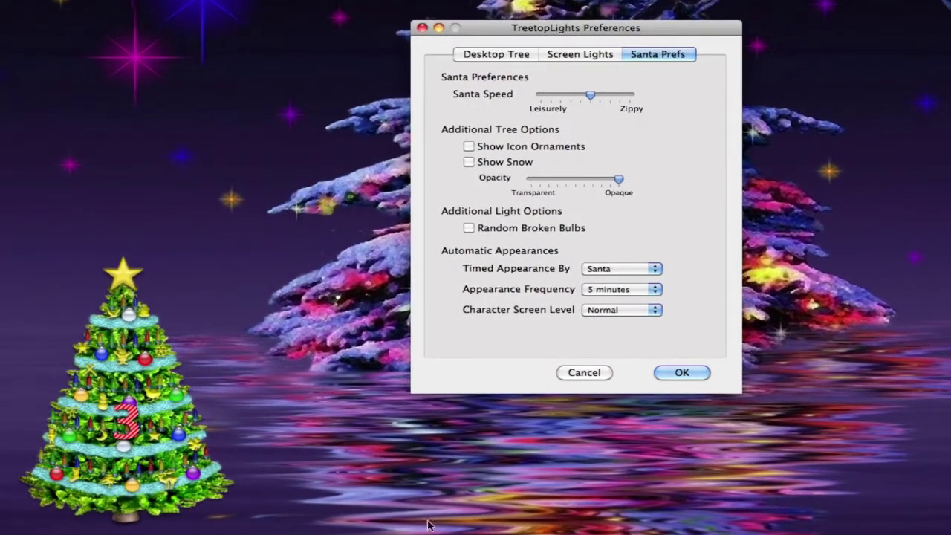
{"action": "left_click", "coordinate": [503, 59]}
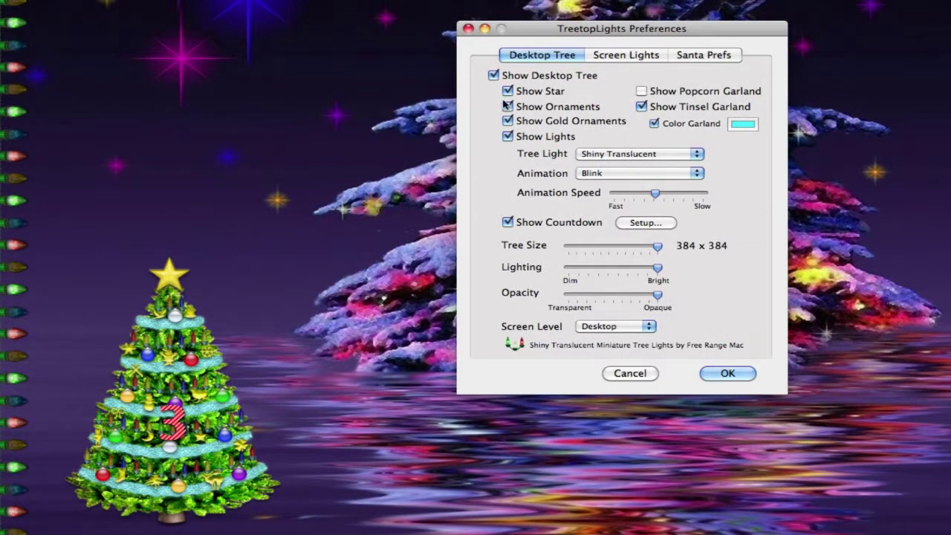
Hide and show the desktop tree again, and do the same with its star
{"action": "left_click", "coordinate": [494, 76]}
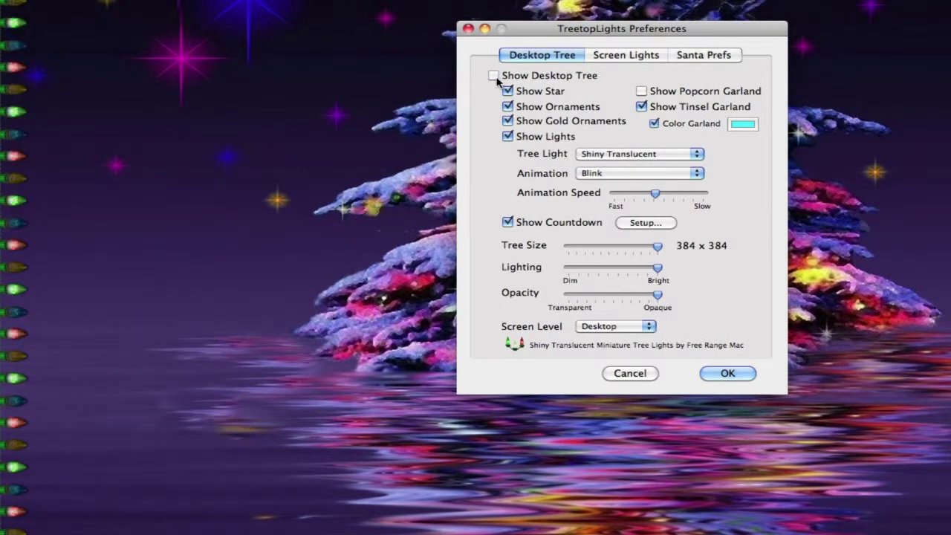
{"action": "left_click", "coordinate": [495, 76]}
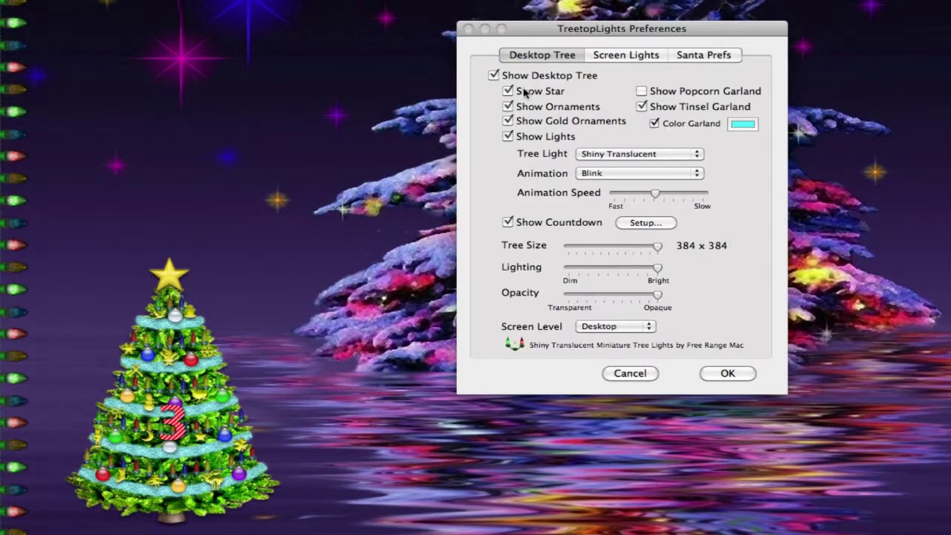
{"action": "left_click", "coordinate": [509, 92]}
{"action": "left_click", "coordinate": [509, 92]}
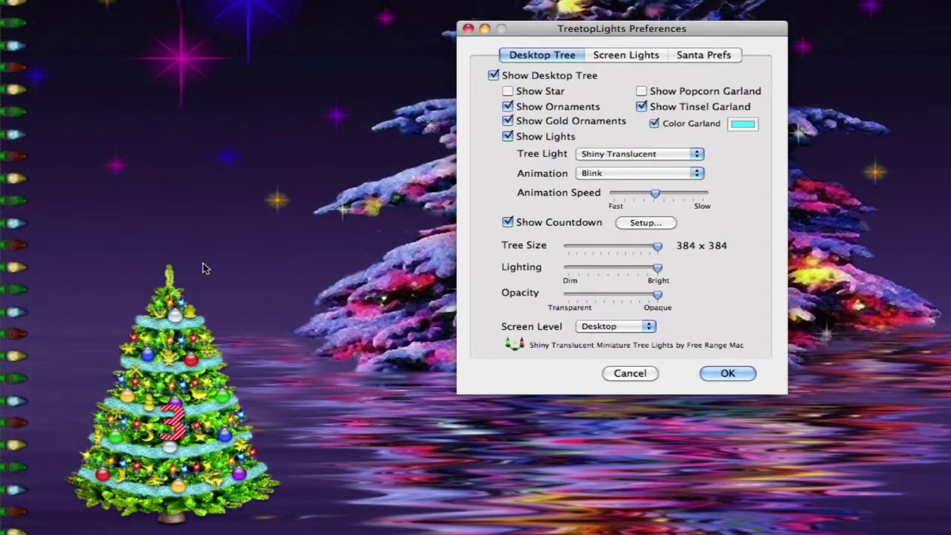
{"action": "left_click", "coordinate": [524, 92]}
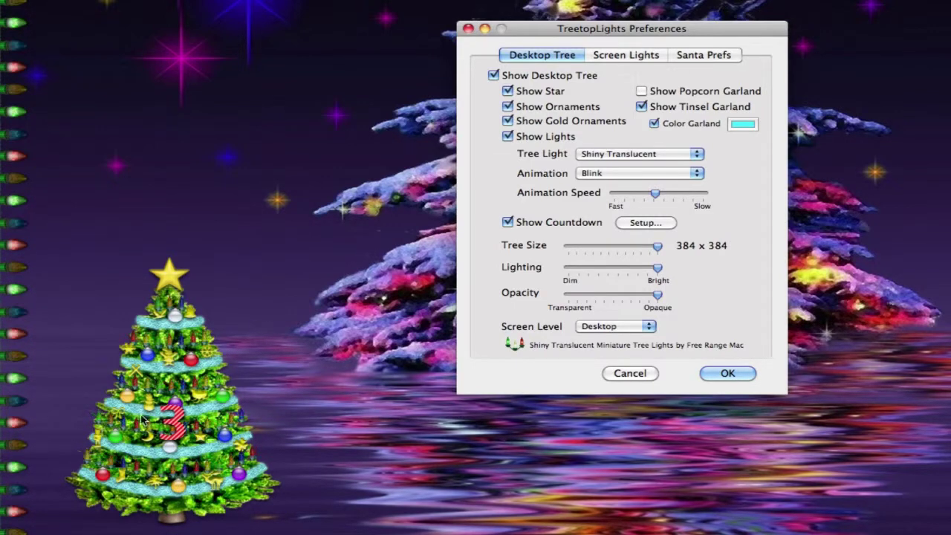
Switch the tree lights off and on again, and preview the popcorn garland before removing it
{"action": "left_click", "coordinate": [526, 138]}
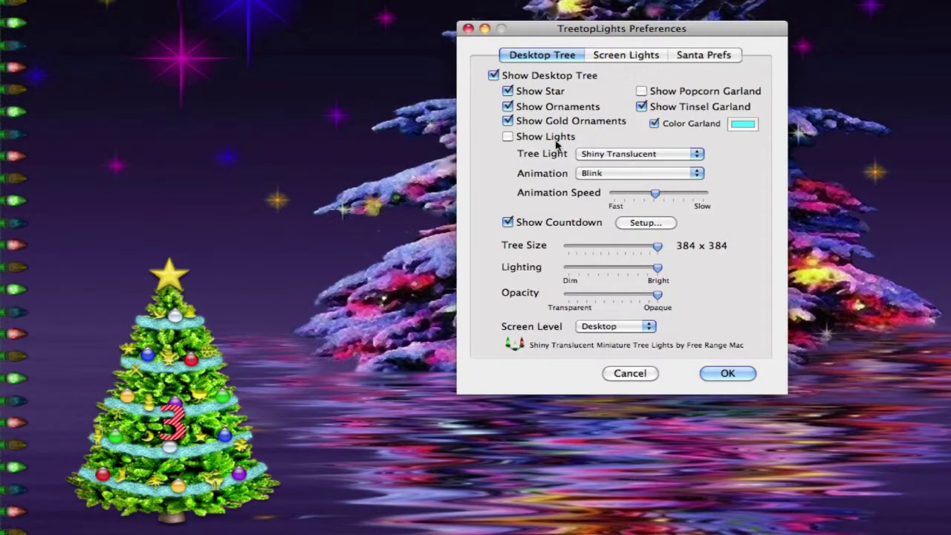
{"action": "left_click", "coordinate": [641, 91]}
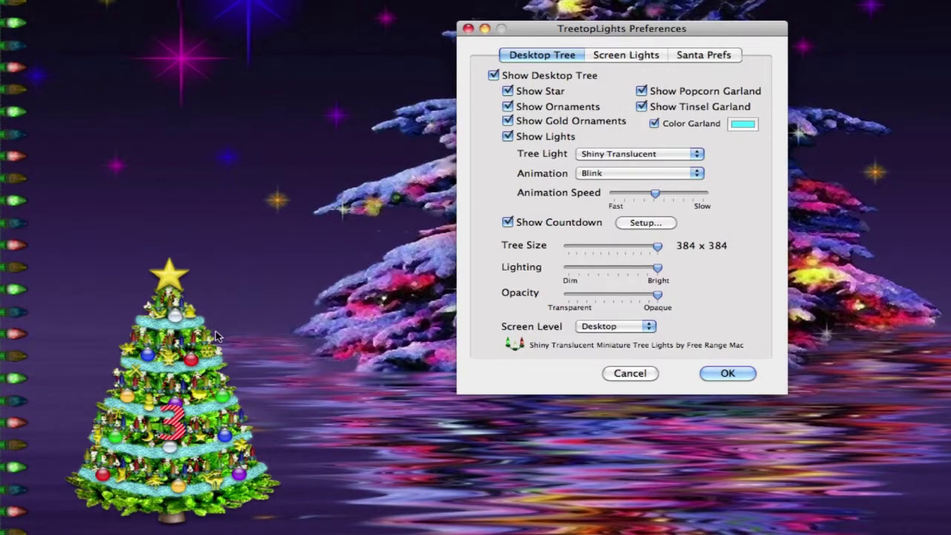
{"action": "left_click", "coordinate": [664, 90]}
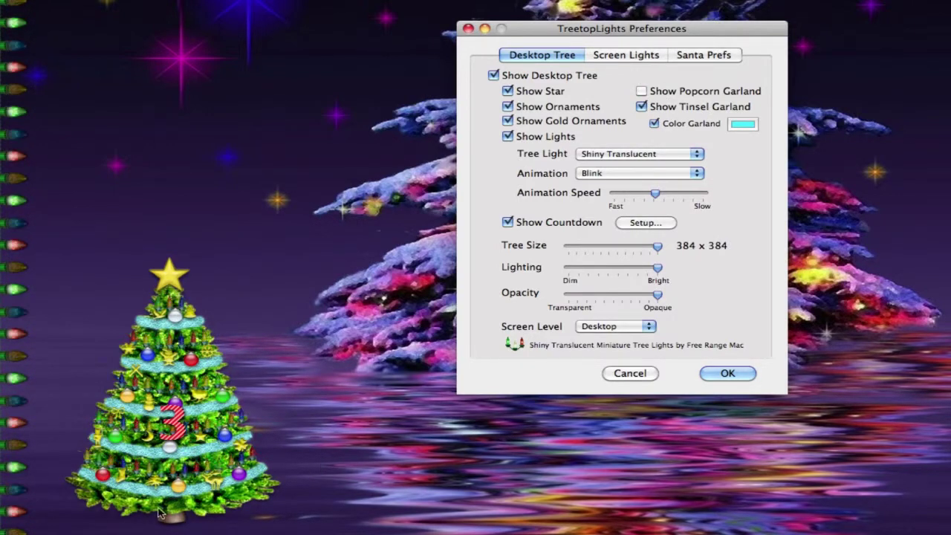
Look at the colour picker for the tinsel garland and the available tree light styles
{"action": "left_click", "coordinate": [739, 125]}
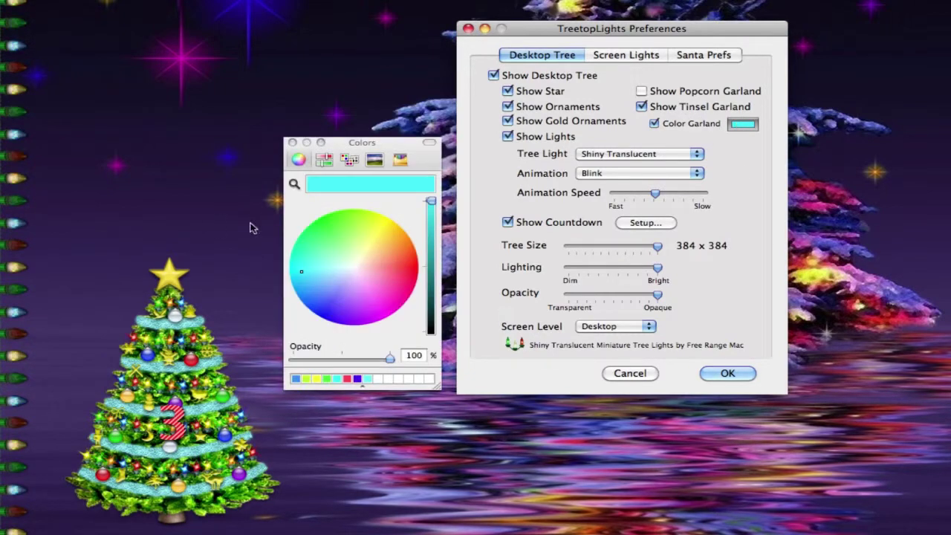
{"action": "left_click", "coordinate": [292, 142]}
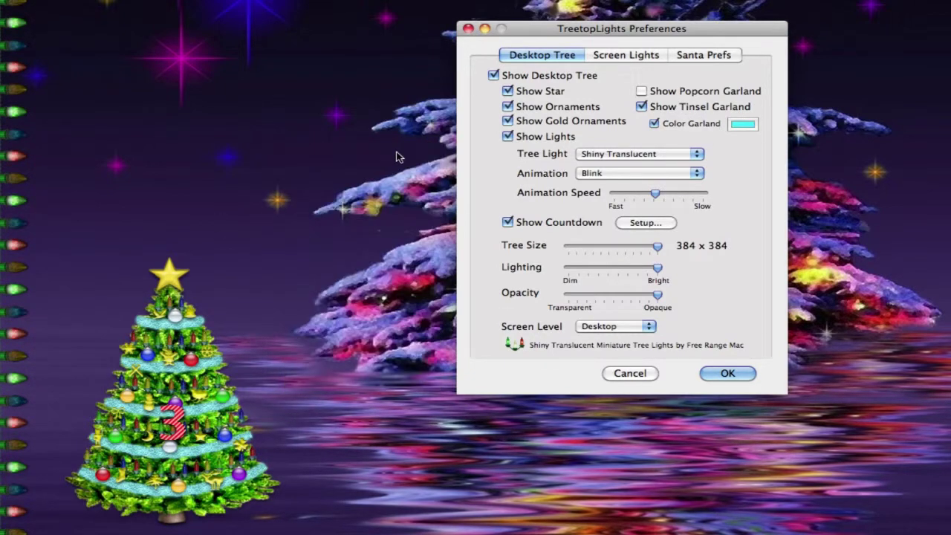
{"action": "left_click", "coordinate": [614, 154]}
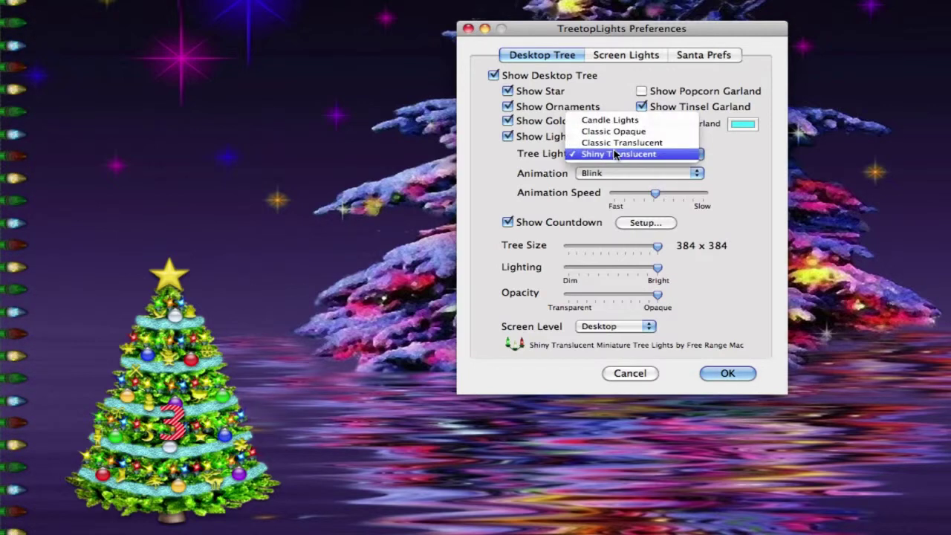
{"action": "left_click", "coordinate": [741, 186]}
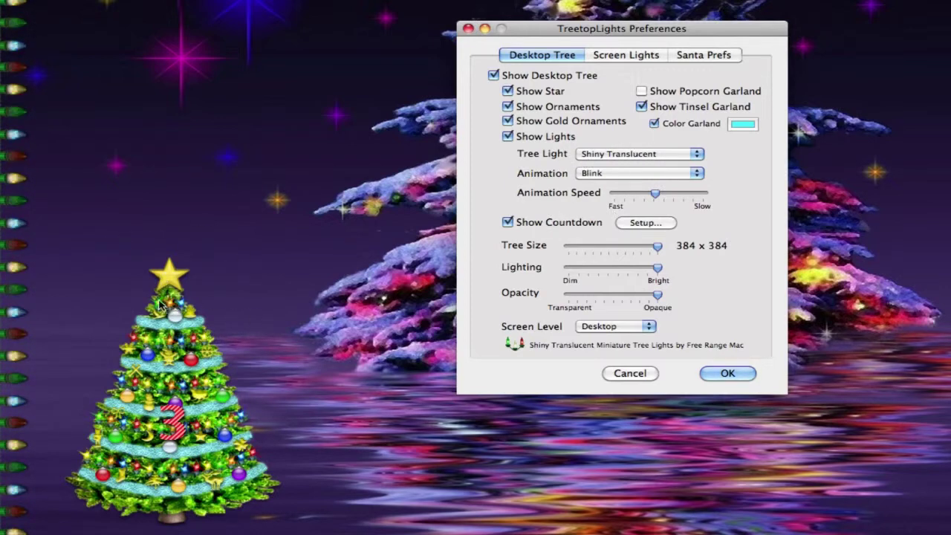
Preview the Classic Translucent, Classic Opaque and Candle Lights tree light styles, and return to Shiny Translucent
{"action": "left_click", "coordinate": [583, 158]}
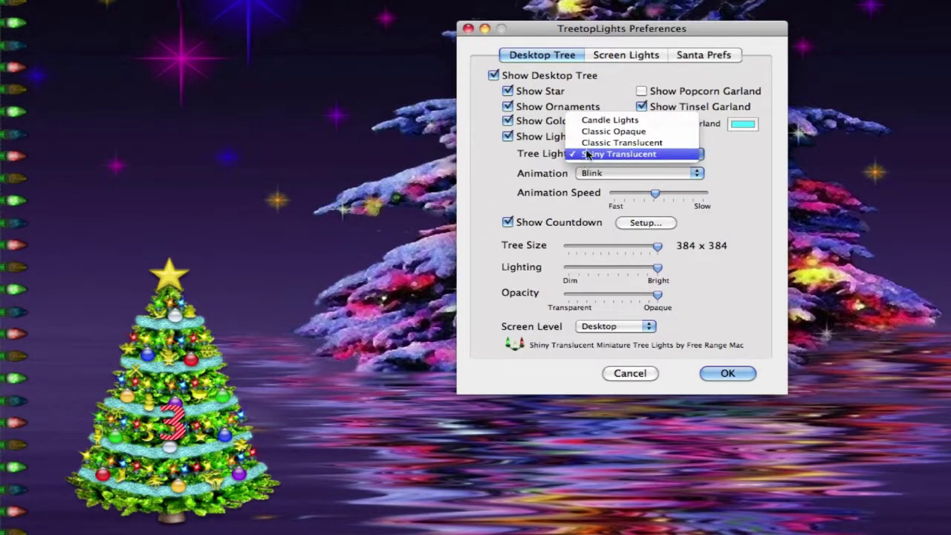
{"action": "left_click", "coordinate": [578, 143]}
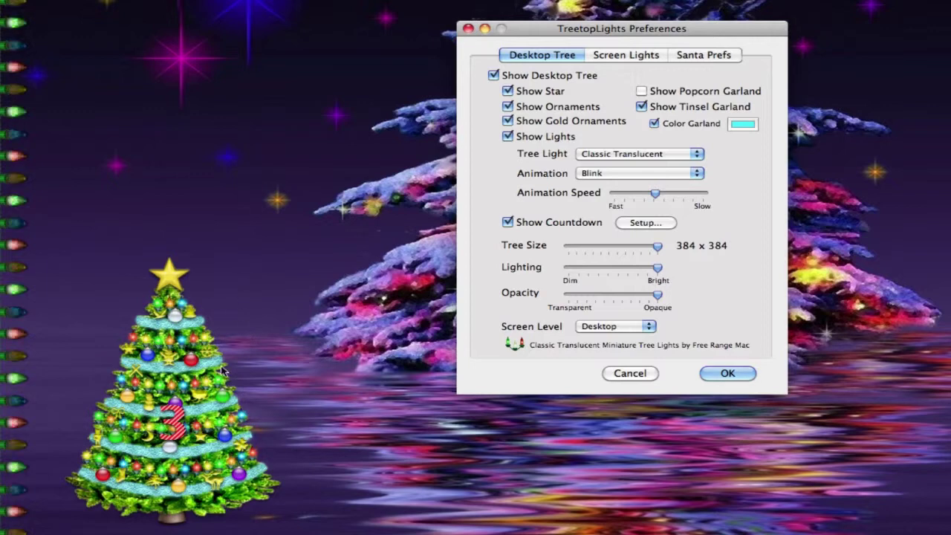
{"action": "left_click", "coordinate": [624, 154]}
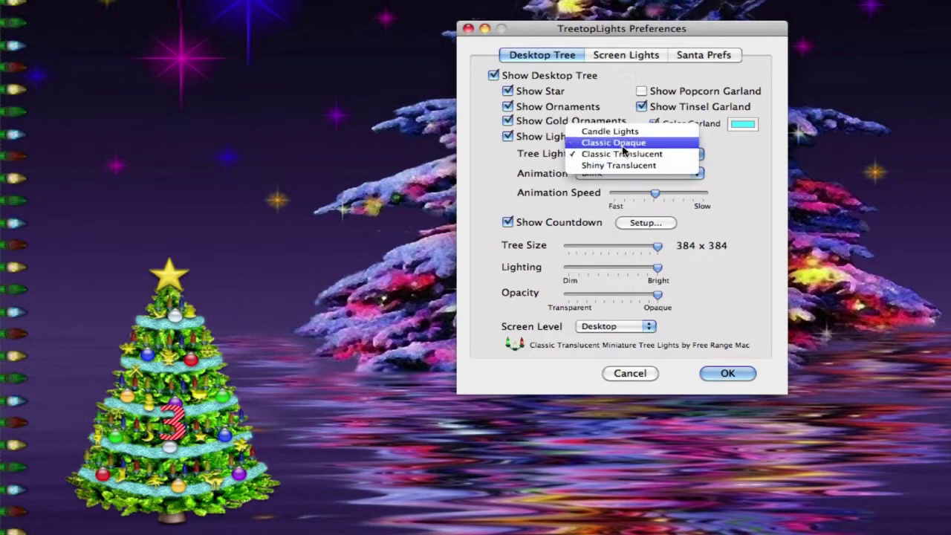
{"action": "left_click", "coordinate": [613, 143]}
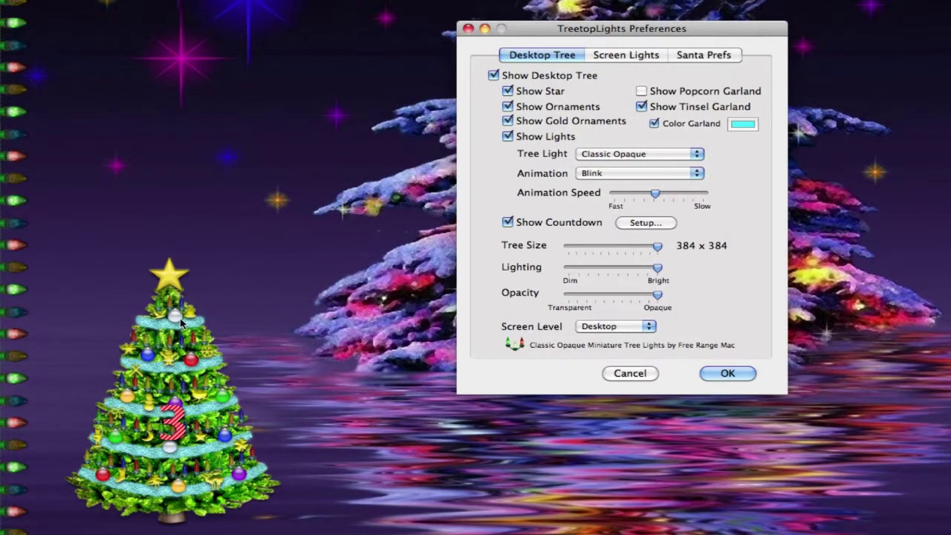
{"action": "left_click", "coordinate": [622, 156]}
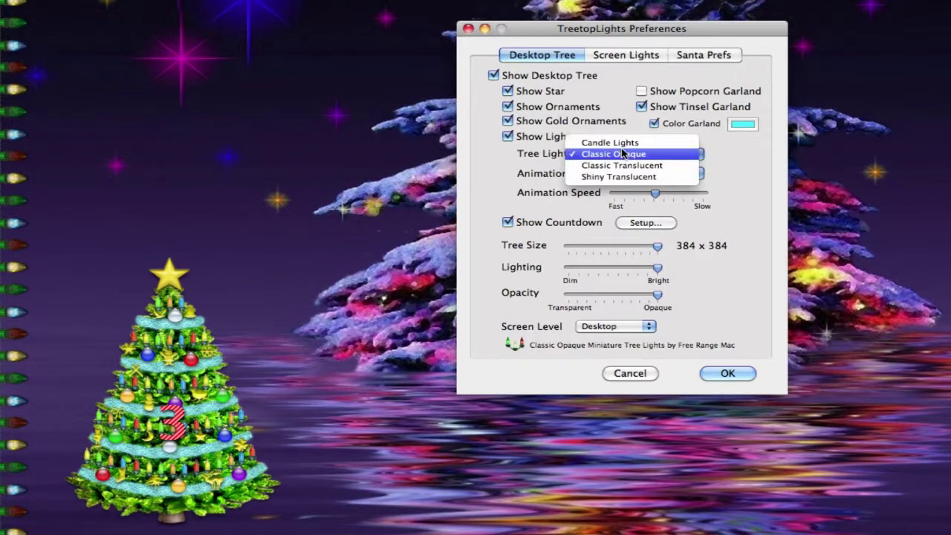
{"action": "left_click", "coordinate": [613, 142]}
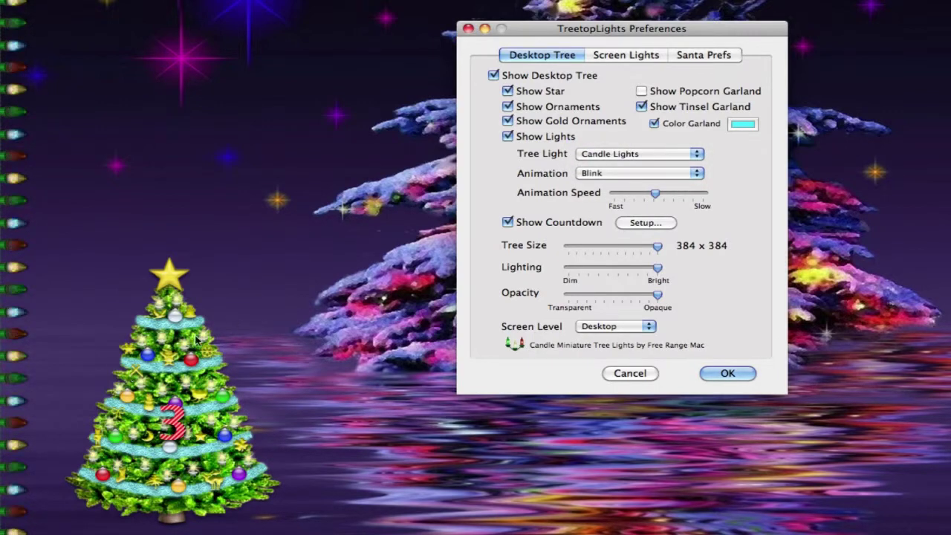
{"action": "left_click", "coordinate": [633, 154]}
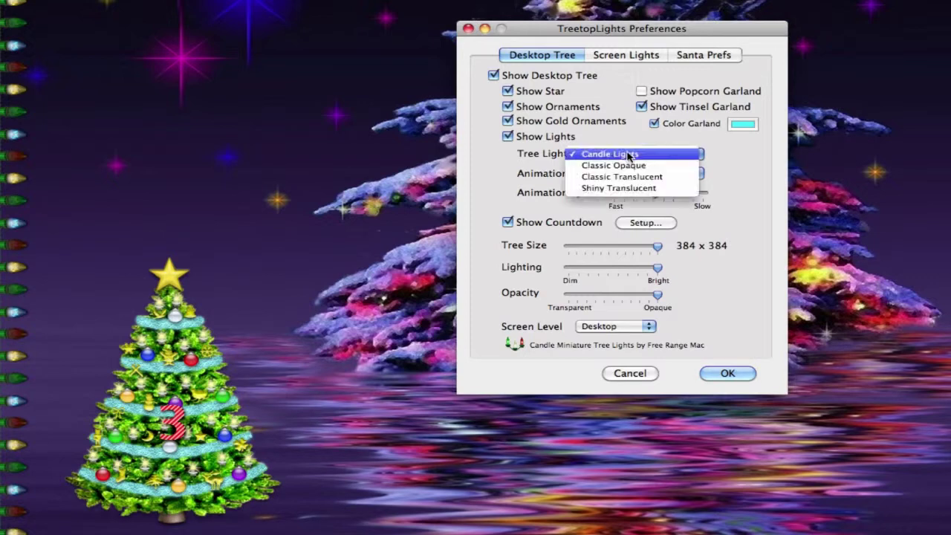
{"action": "left_click", "coordinate": [619, 187]}
Try the Off, Fade and Steady Glow light animations, restore Blink, and put the animation speed midway between Fast and Slow
{"action": "left_click", "coordinate": [611, 178]}
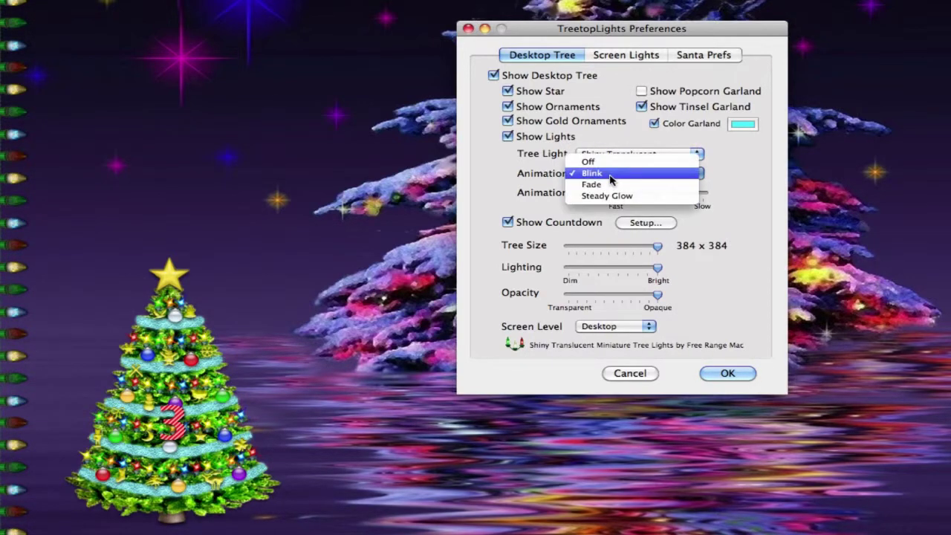
{"action": "left_click", "coordinate": [609, 162]}
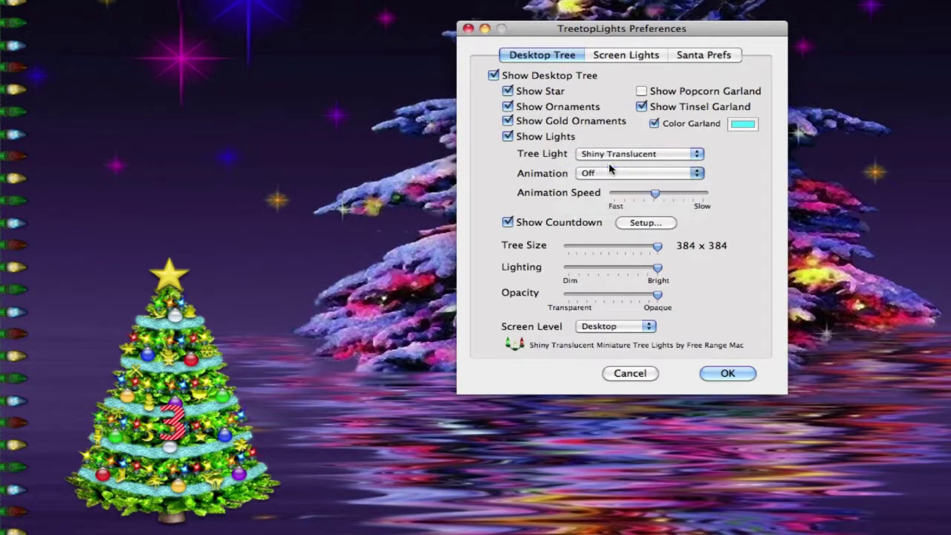
{"action": "left_click", "coordinate": [607, 174]}
{"action": "left_click", "coordinate": [605, 184]}
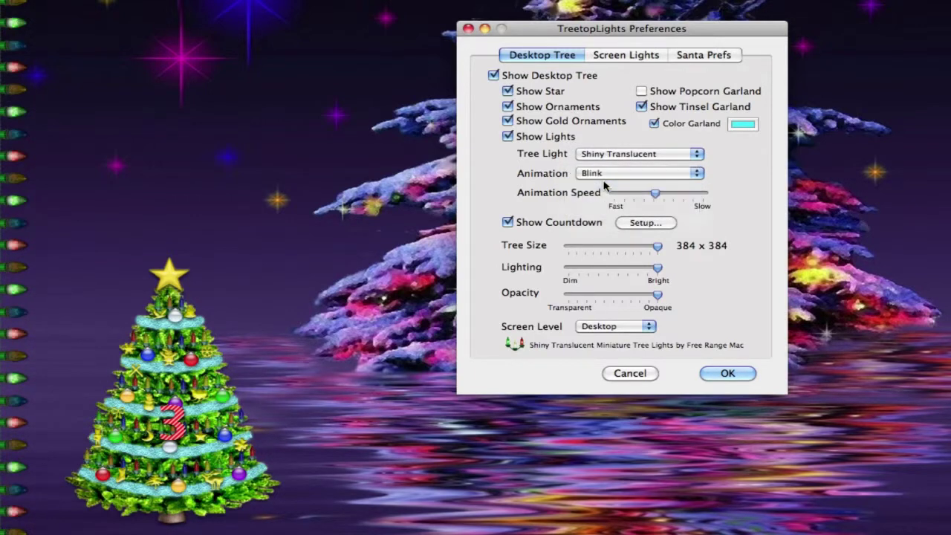
{"action": "left_click", "coordinate": [607, 174]}
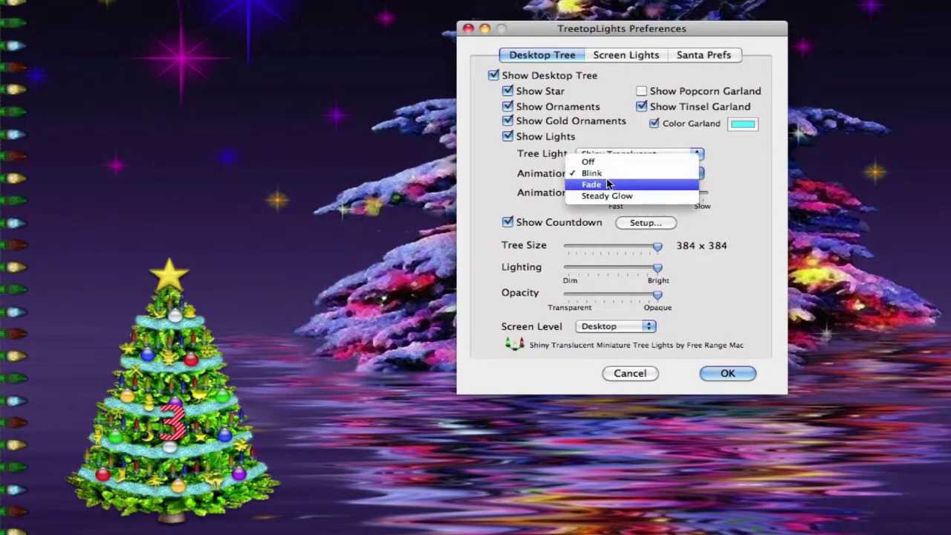
{"action": "left_click", "coordinate": [608, 182]}
{"action": "left_click", "coordinate": [608, 174]}
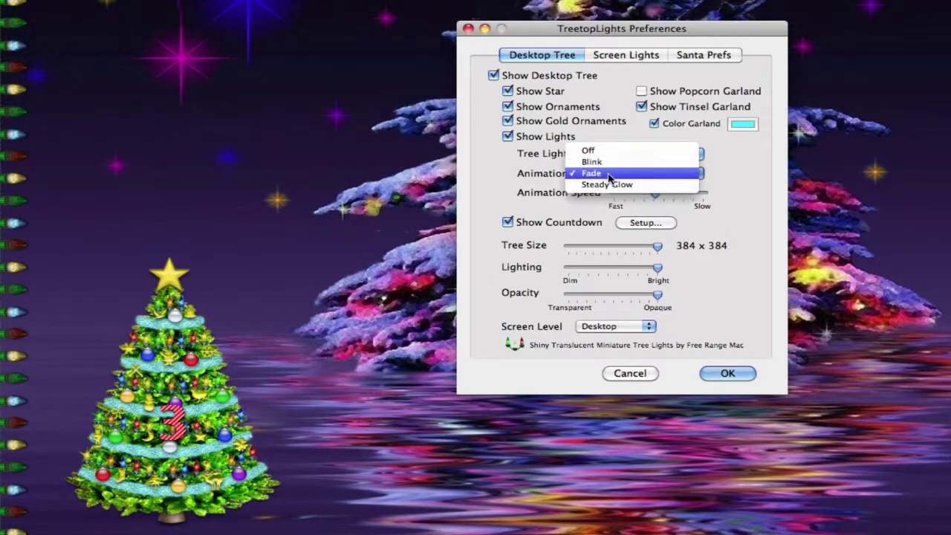
{"action": "left_click", "coordinate": [608, 183]}
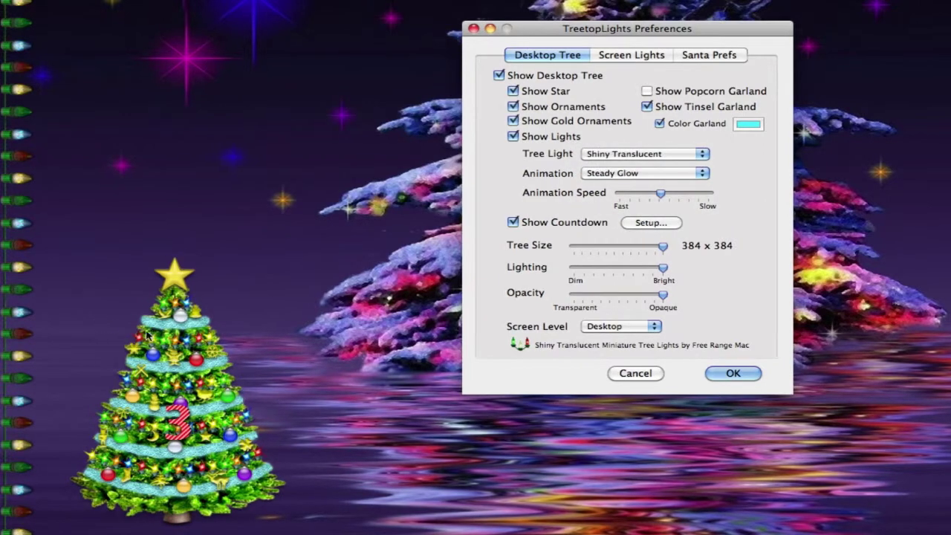
{"action": "left_click", "coordinate": [612, 173]}
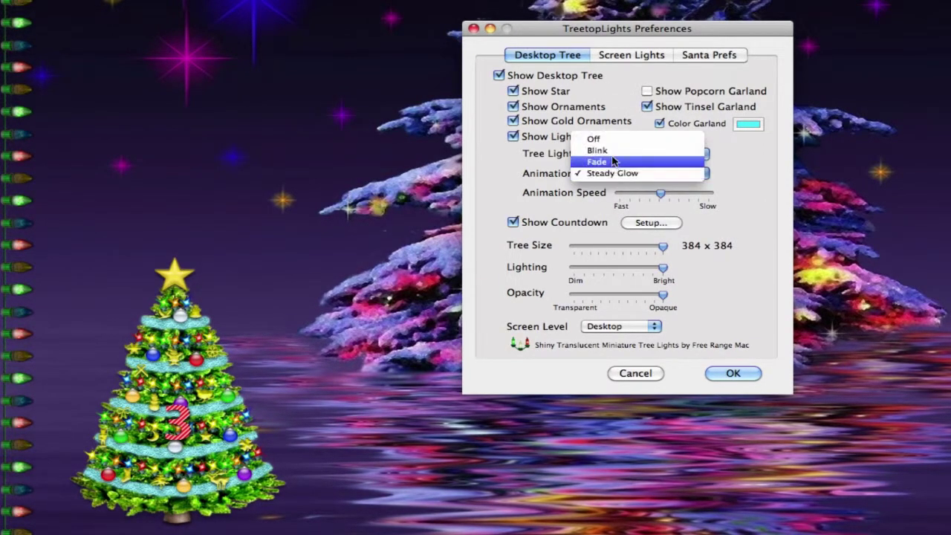
{"action": "left_click", "coordinate": [611, 150]}
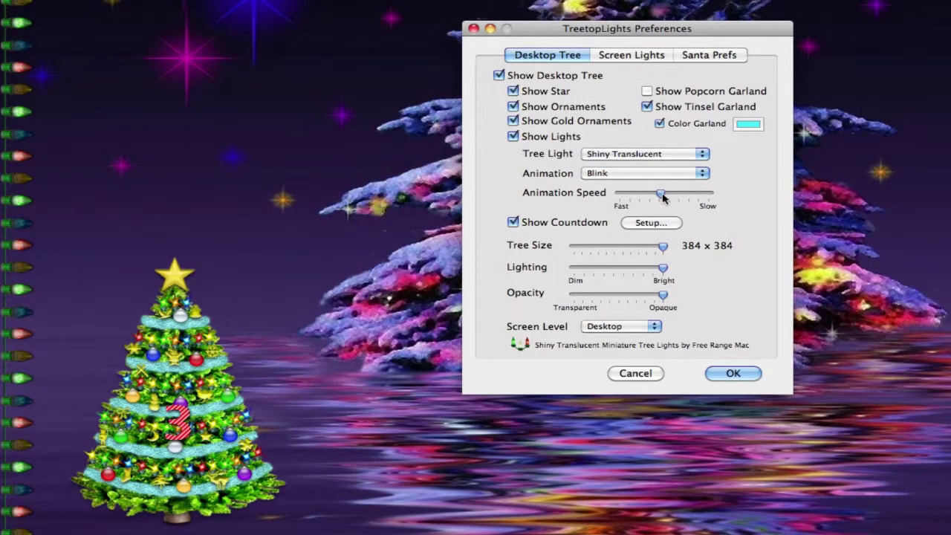
{"action": "left_click_drag", "start_coordinate": [620, 193], "coordinate": [664, 199]}
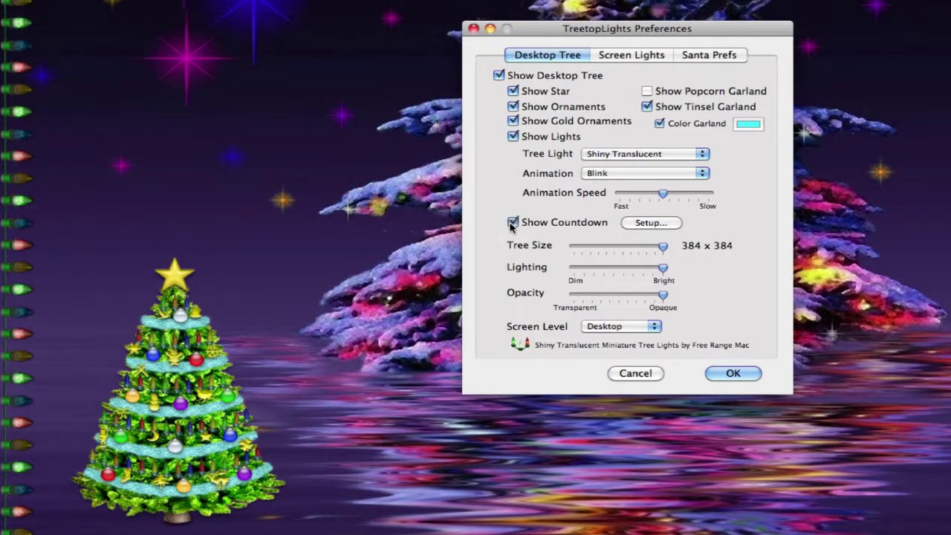
Open the countdown setup, turn the countdown on the tree off and back on, and accept the settings
{"action": "left_click", "coordinate": [640, 223]}
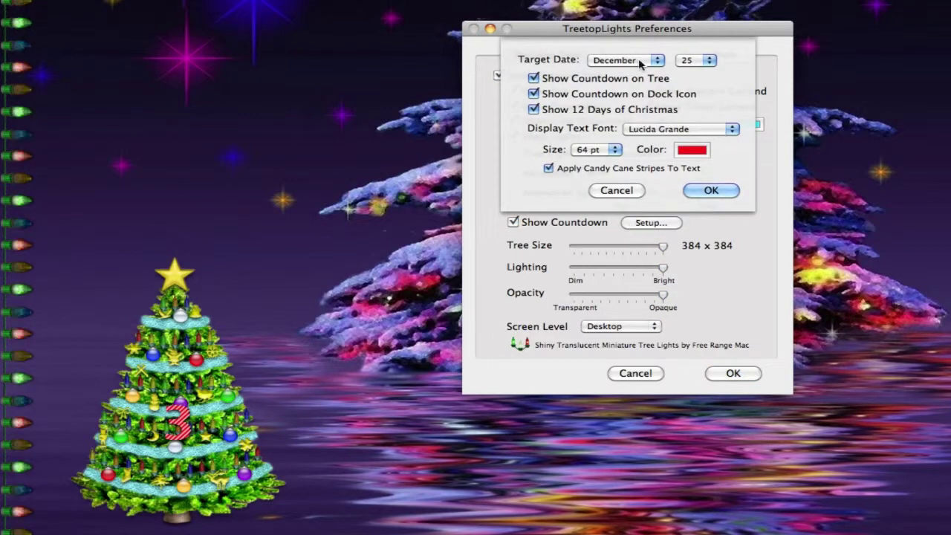
{"action": "left_click", "coordinate": [570, 82]}
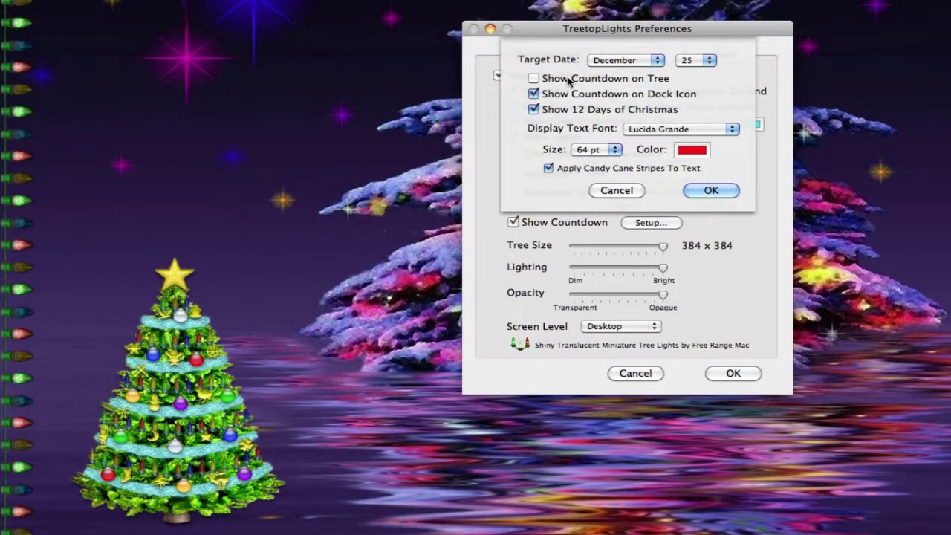
{"action": "left_click", "coordinate": [570, 79]}
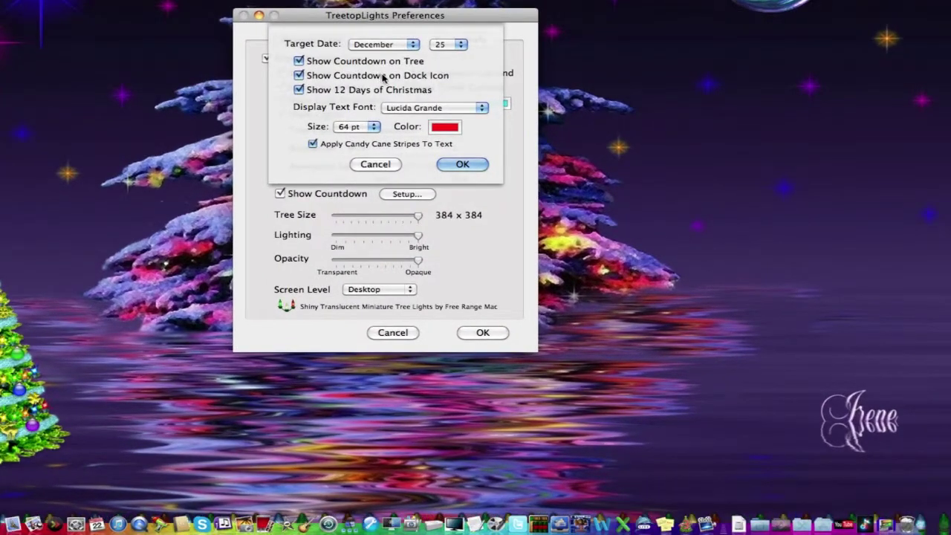
{"action": "left_click", "coordinate": [384, 79]}
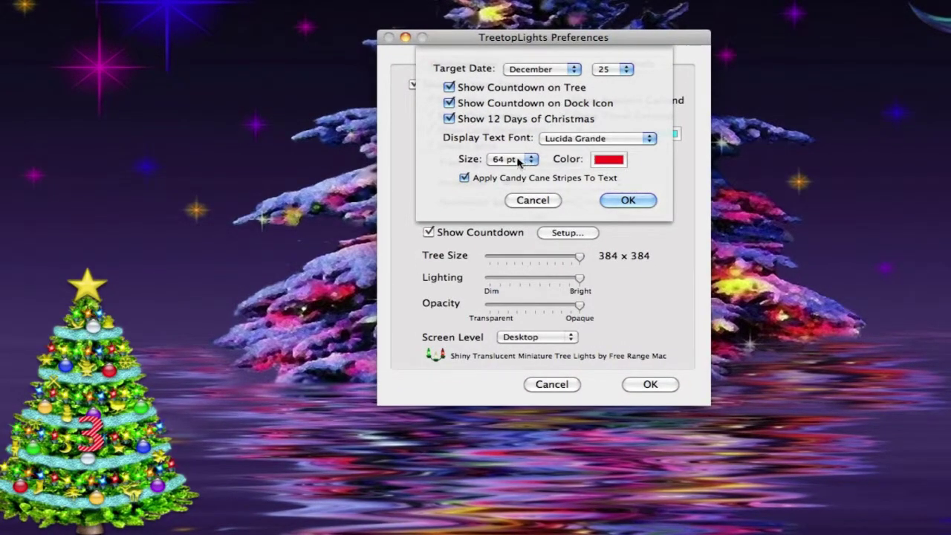
{"action": "left_click", "coordinate": [614, 200]}
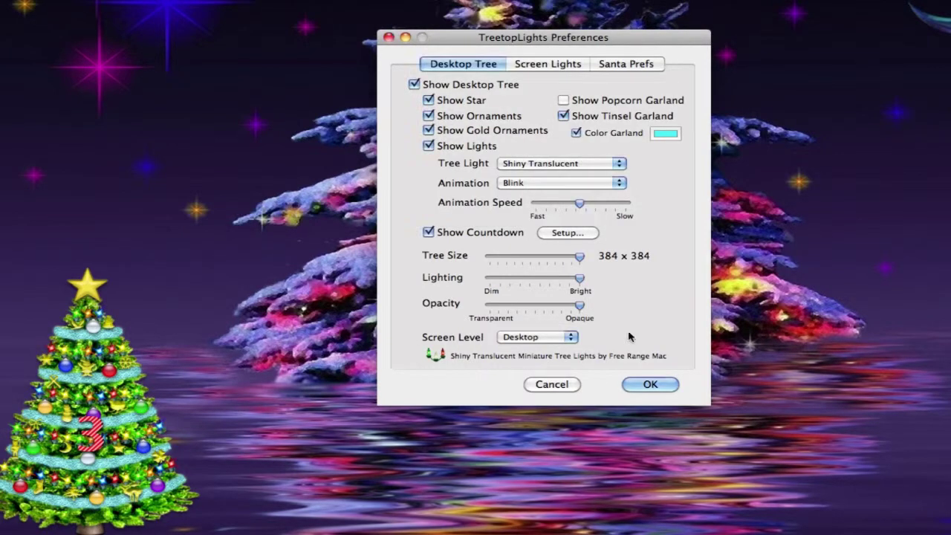
Try smaller tree size and dimmer lighting settings for the desktop tree, and return them to 384 x 384 and Bright
{"action": "left_click_drag", "start_coordinate": [578, 256], "coordinate": [522, 261]}
{"action": "left_click_drag", "start_coordinate": [591, 267], "coordinate": [592, 269]}
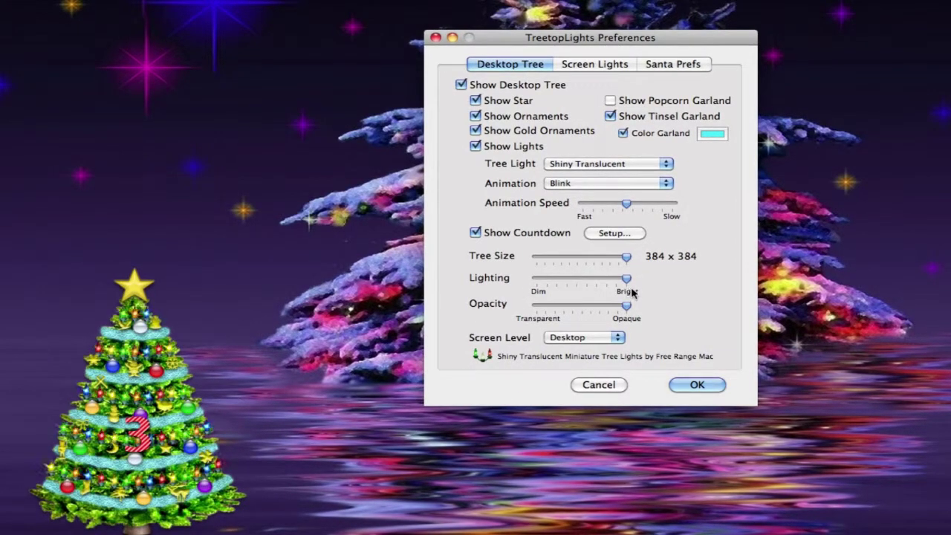
{"action": "left_click_drag", "start_coordinate": [626, 279], "coordinate": [666, 282]}
Try the Normal screen level for the desktop tree and return it to Desktop
{"action": "left_click", "coordinate": [586, 340]}
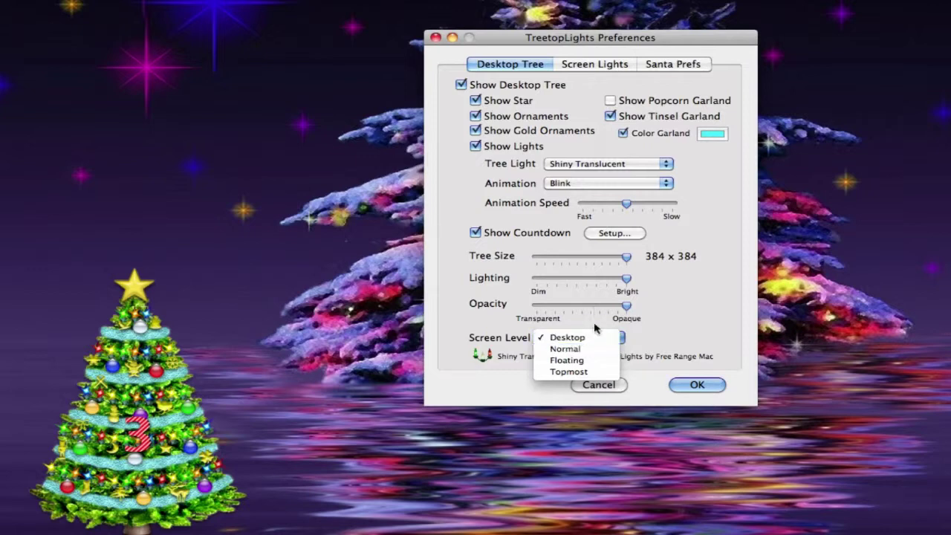
{"action": "left_click", "coordinate": [594, 349]}
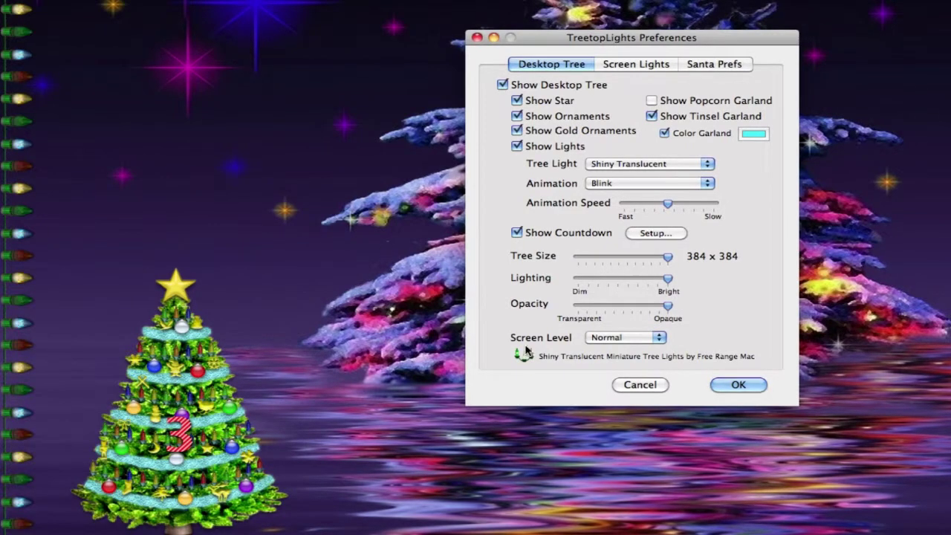
{"action": "left_click", "coordinate": [566, 337]}
{"action": "left_click", "coordinate": [608, 326]}
Open the Screen Lights preferences and turn the screen lights off and back on
{"action": "left_click", "coordinate": [628, 64]}
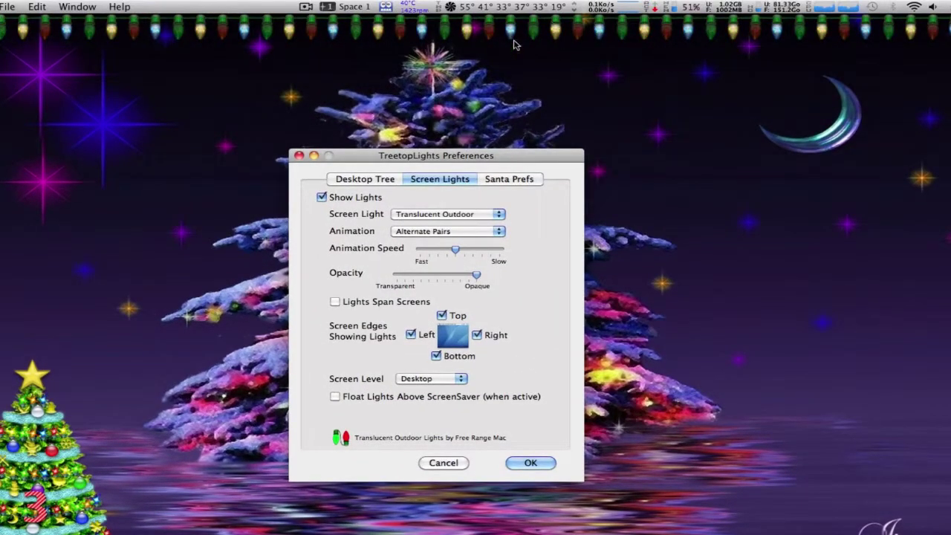
{"action": "left_click", "coordinate": [354, 199]}
{"action": "left_click", "coordinate": [354, 200]}
Preview the Frosted Outdoor, Classic Outdoor and Apples screen light styles, and return to Translucent Outdoor
{"action": "left_click", "coordinate": [496, 214]}
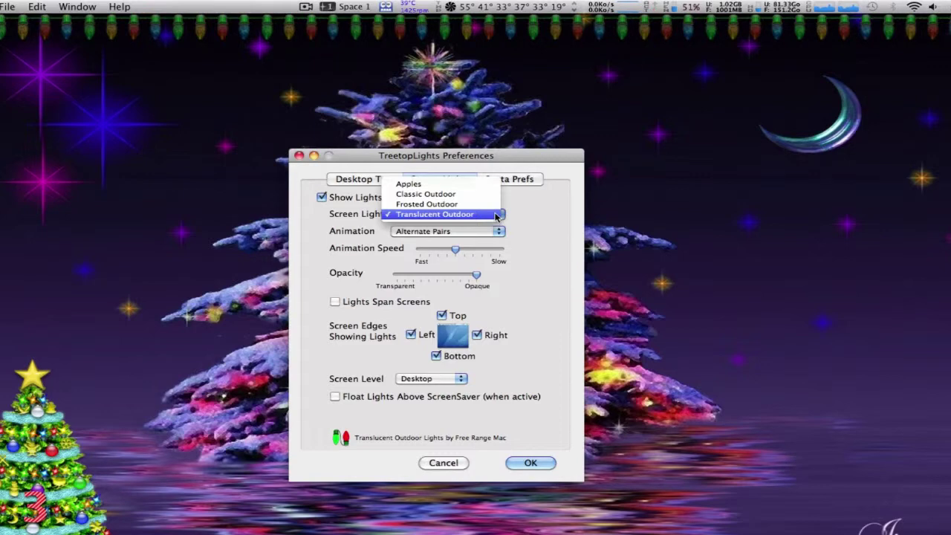
{"action": "left_click", "coordinate": [490, 203]}
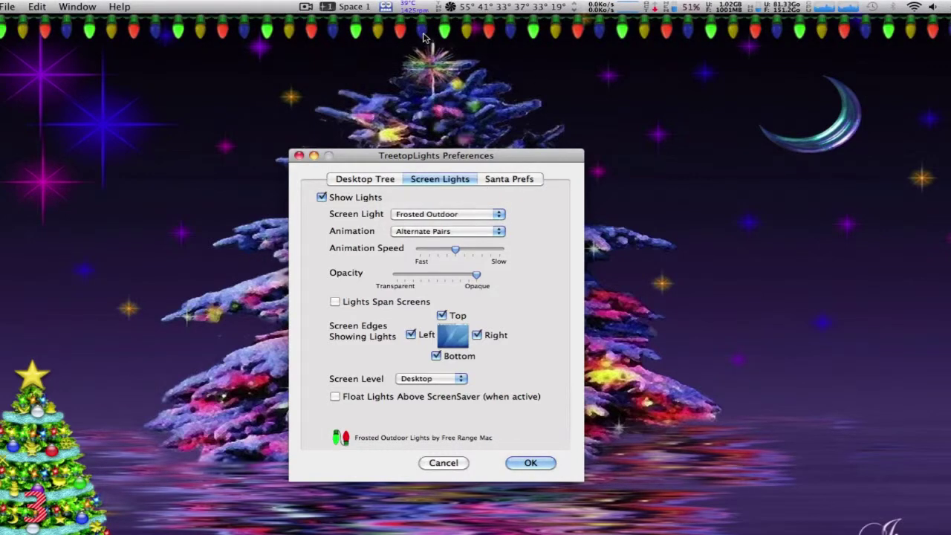
{"action": "left_click", "coordinate": [446, 215]}
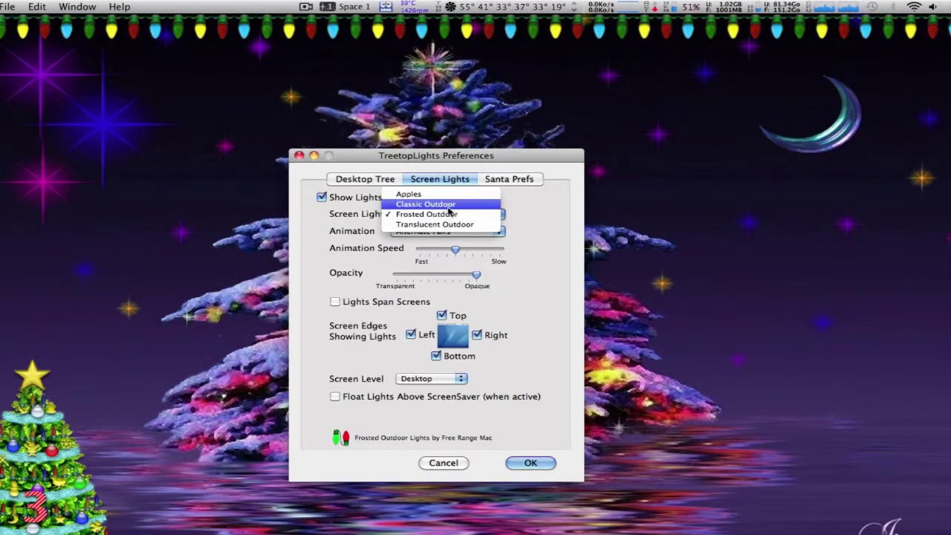
{"action": "left_click", "coordinate": [446, 204]}
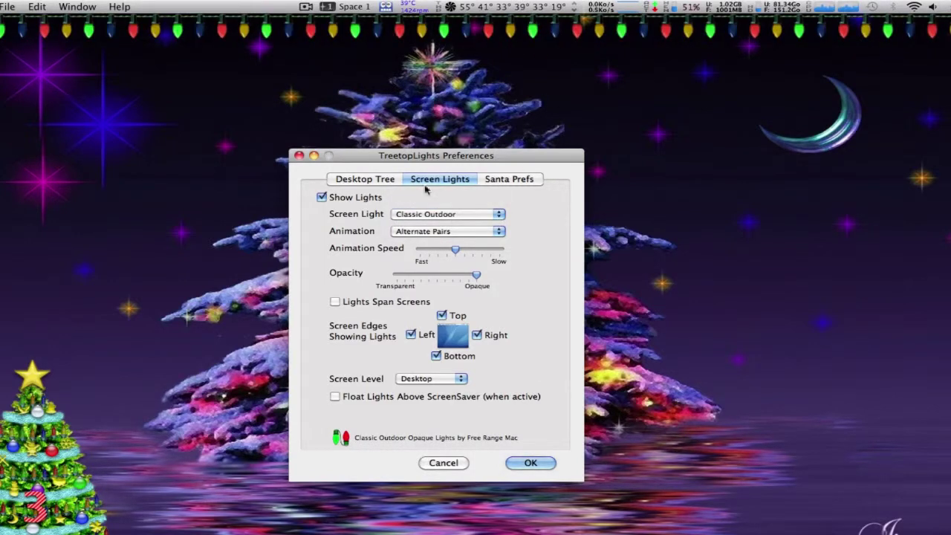
{"action": "left_click", "coordinate": [441, 215]}
{"action": "left_click", "coordinate": [442, 202]}
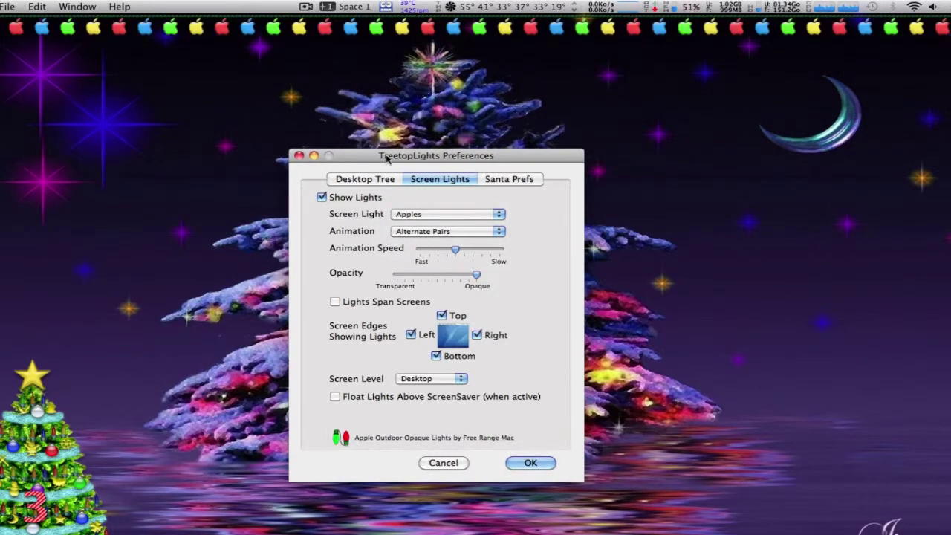
{"action": "left_click", "coordinate": [421, 218]}
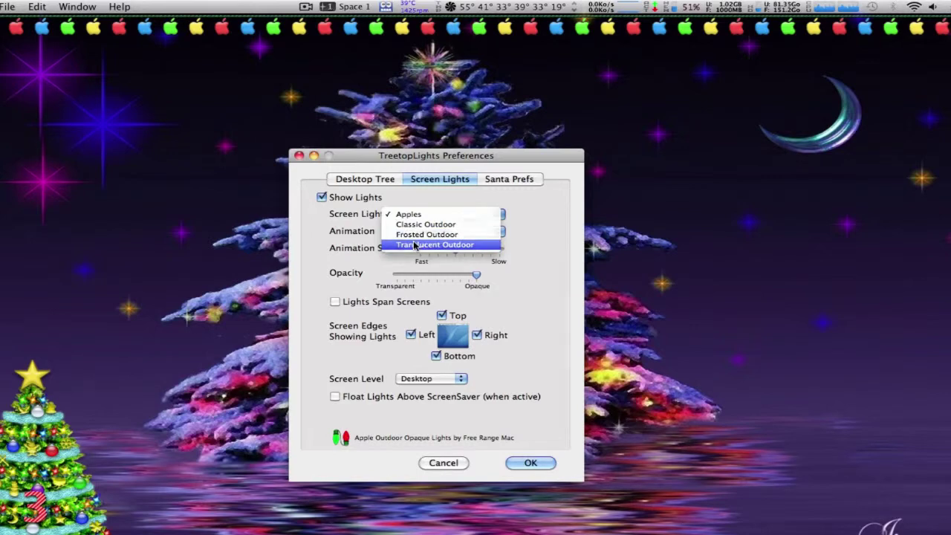
{"action": "left_click", "coordinate": [416, 245]}
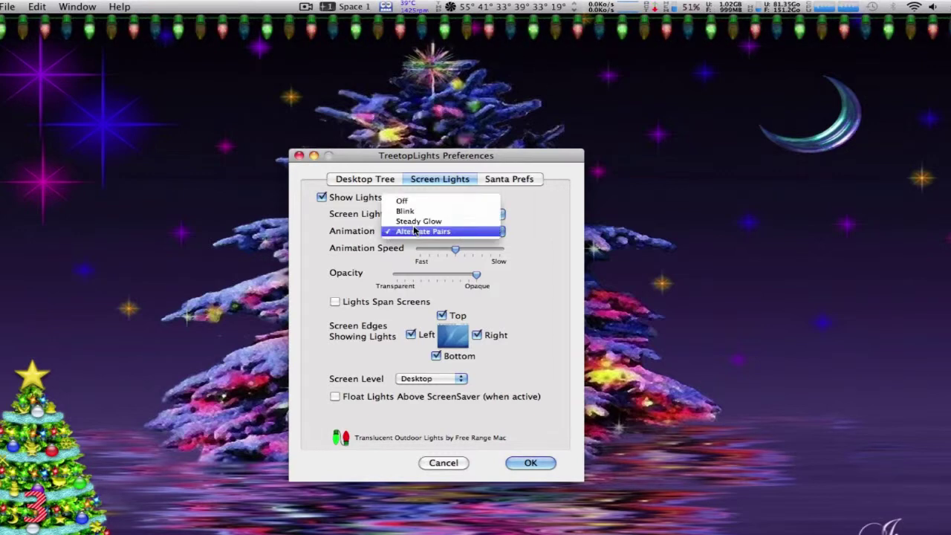
Try the Steady Glow, Blink and Off animations for the screen lights
{"action": "left_click", "coordinate": [416, 222]}
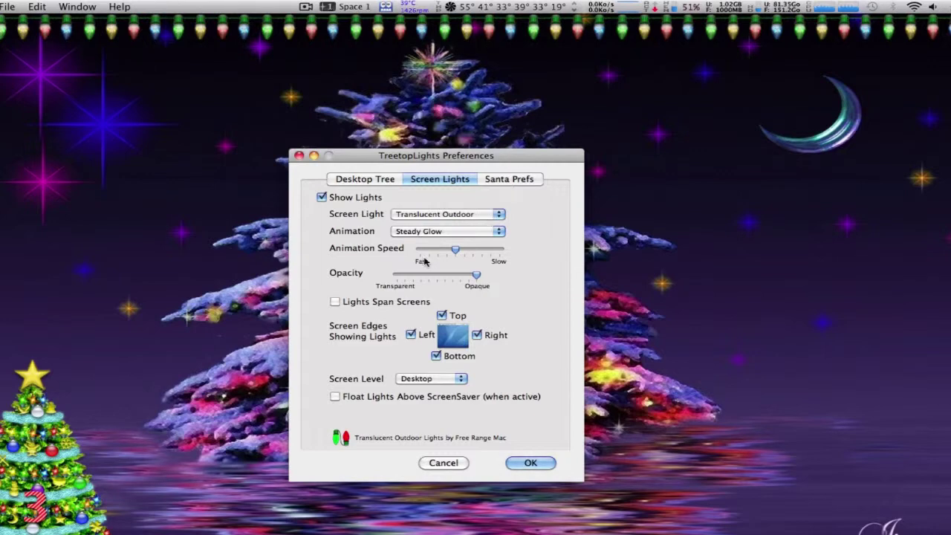
{"action": "left_click", "coordinate": [426, 232]}
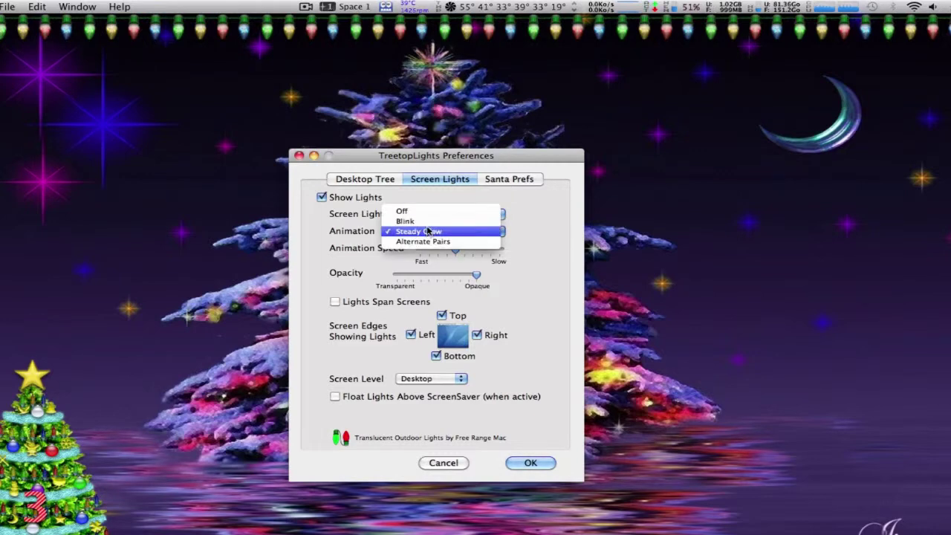
{"action": "left_click", "coordinate": [429, 231]}
{"action": "left_click", "coordinate": [427, 232]}
{"action": "left_click", "coordinate": [427, 221]}
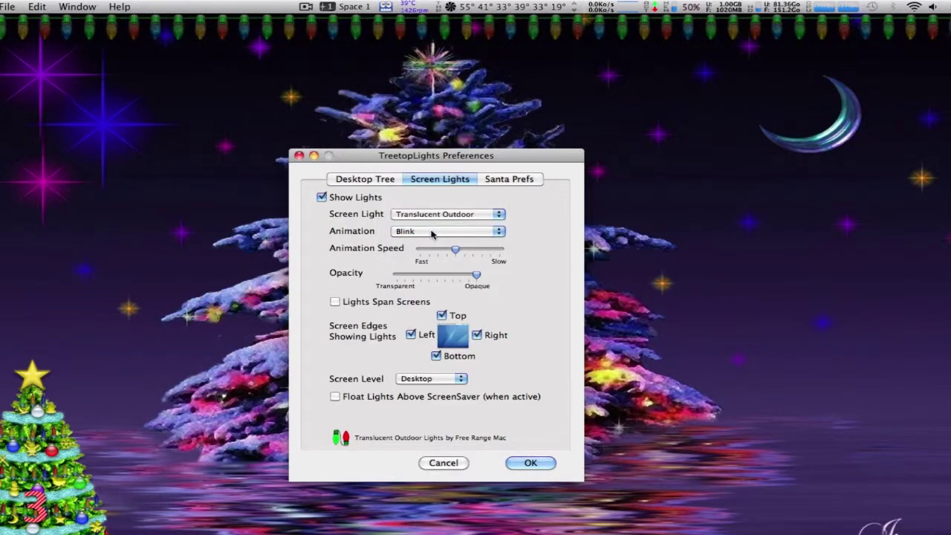
{"action": "left_click", "coordinate": [431, 233]}
{"action": "left_click", "coordinate": [435, 224]}
Switch the screen lights to Frosted Outdoor and set their animation to Alternate Pairs
{"action": "left_click", "coordinate": [387, 215]}
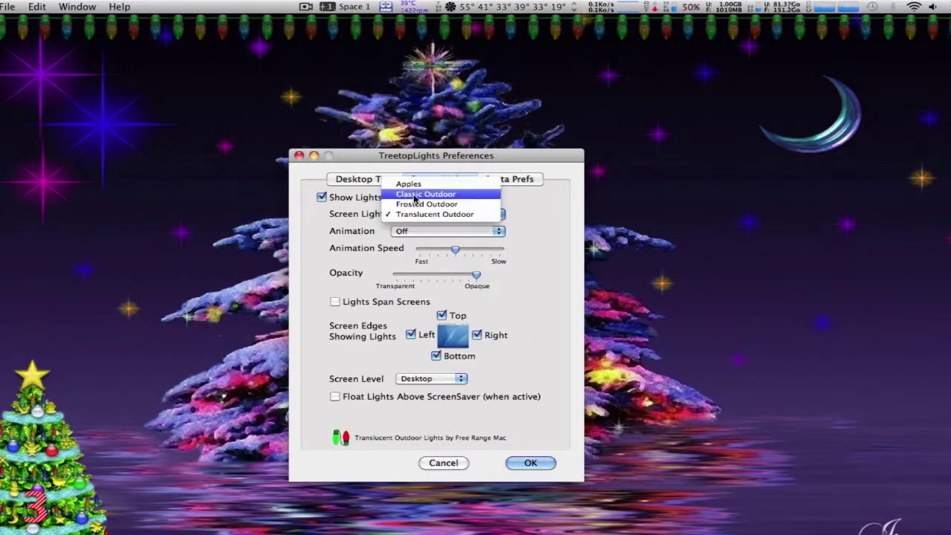
{"action": "left_click", "coordinate": [418, 204]}
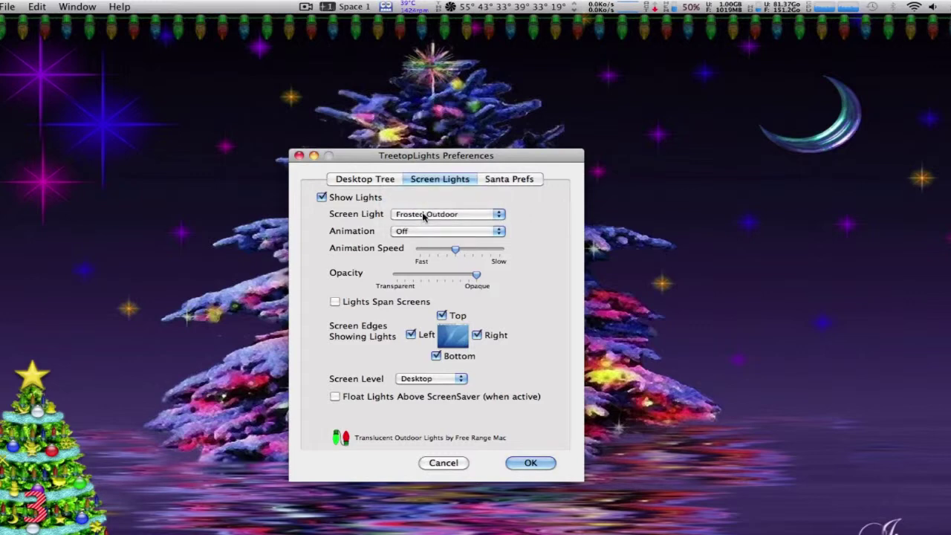
{"action": "left_click", "coordinate": [422, 230]}
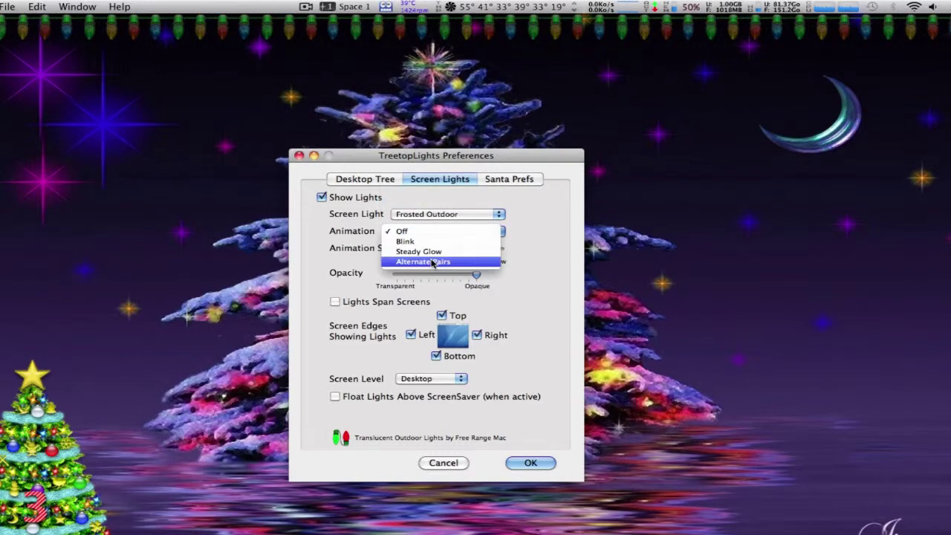
{"action": "left_click", "coordinate": [433, 260]}
Return the screen lights to Translucent Outdoor, and try a lower opacity before restoring it to Opaque
{"action": "left_click", "coordinate": [420, 216]}
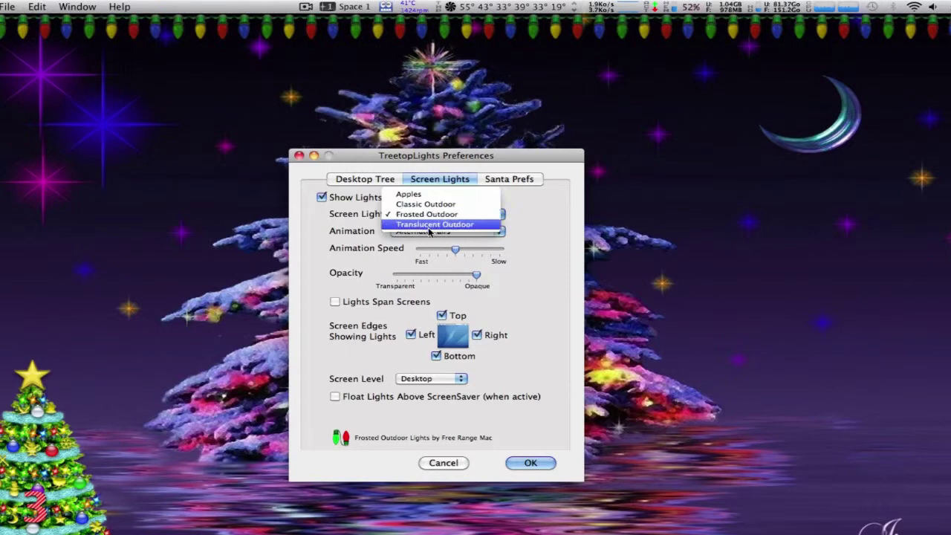
{"action": "left_click", "coordinate": [429, 232]}
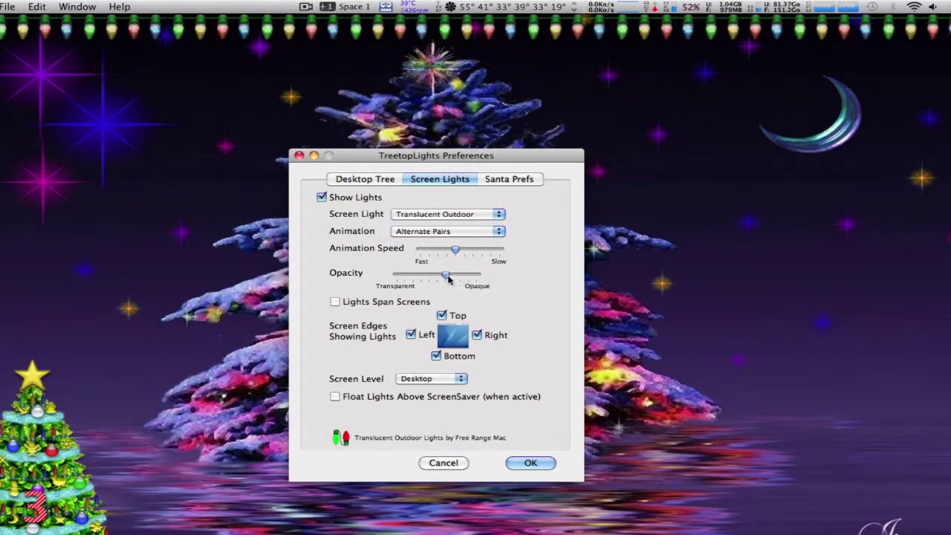
{"action": "left_click_drag", "start_coordinate": [430, 279], "coordinate": [476, 277]}
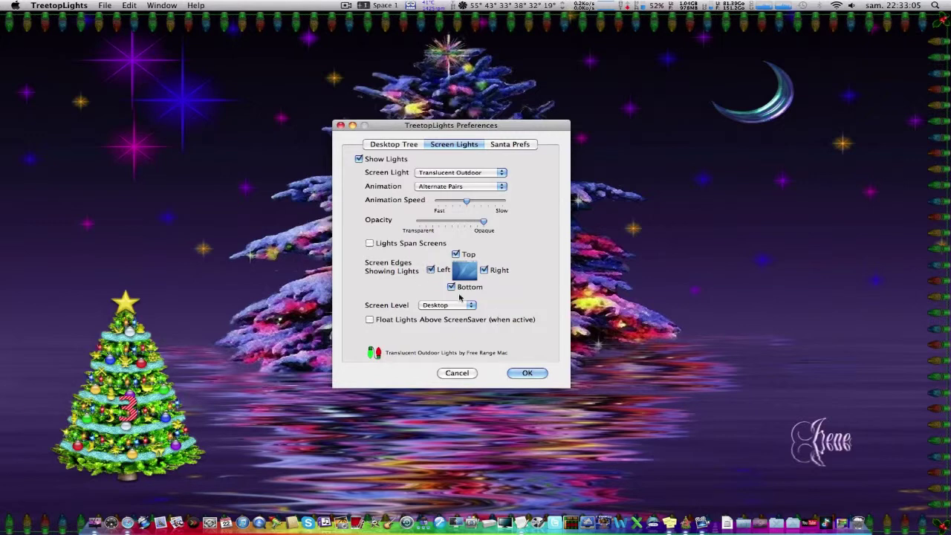
Try the Bottom edge setting for the screen lights and look through the screen level options, keeping Desktop
{"action": "left_click", "coordinate": [451, 286]}
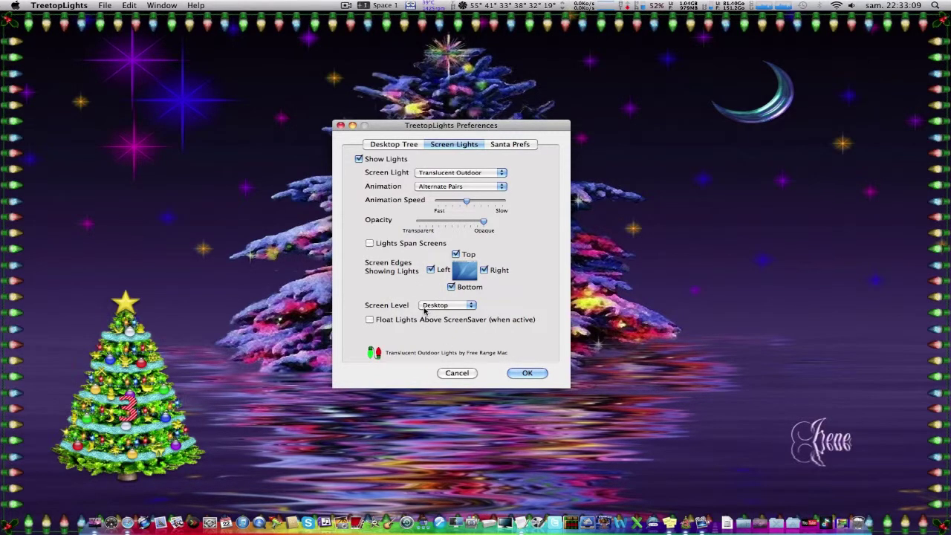
{"action": "left_click", "coordinate": [426, 306]}
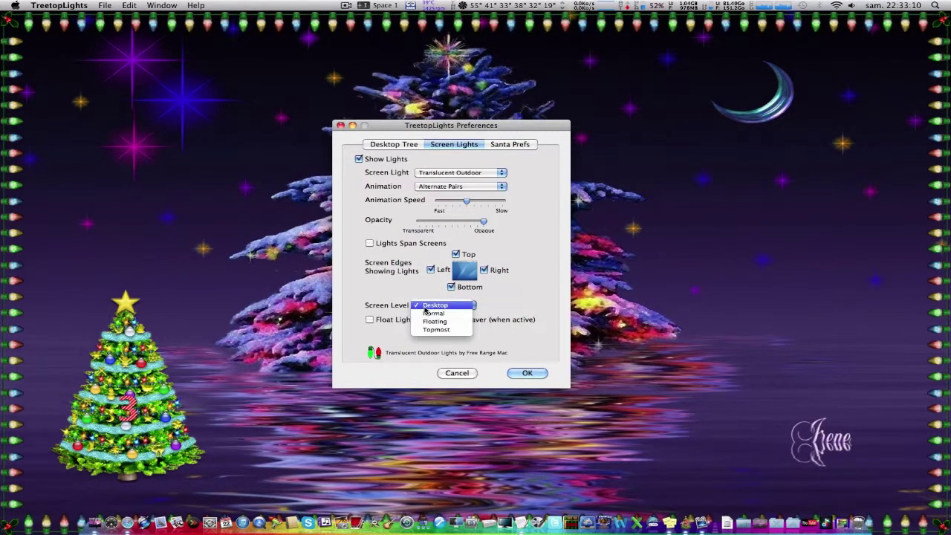
{"action": "left_click", "coordinate": [510, 302]}
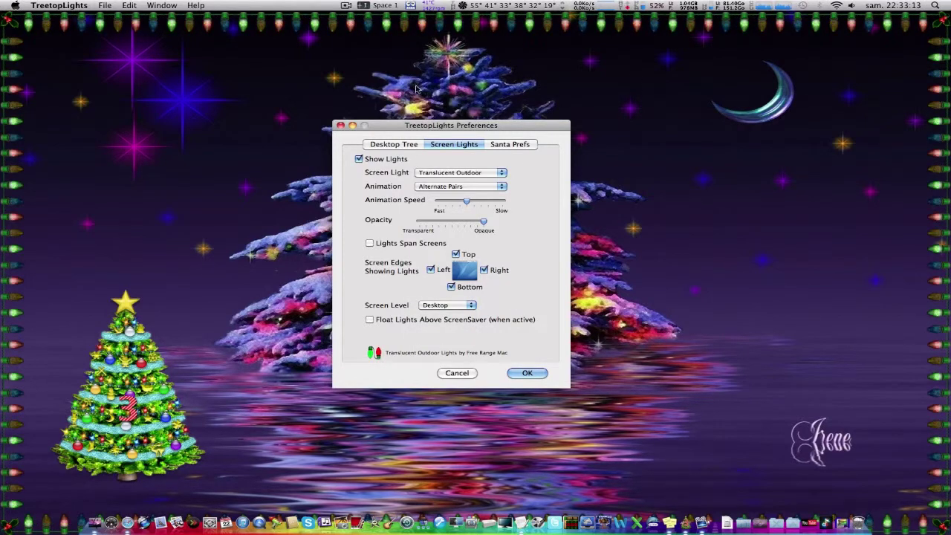
In the Santa preferences, set the timed appearance to Snowman with a frequency of 30 seconds
{"action": "left_click", "coordinate": [511, 146]}
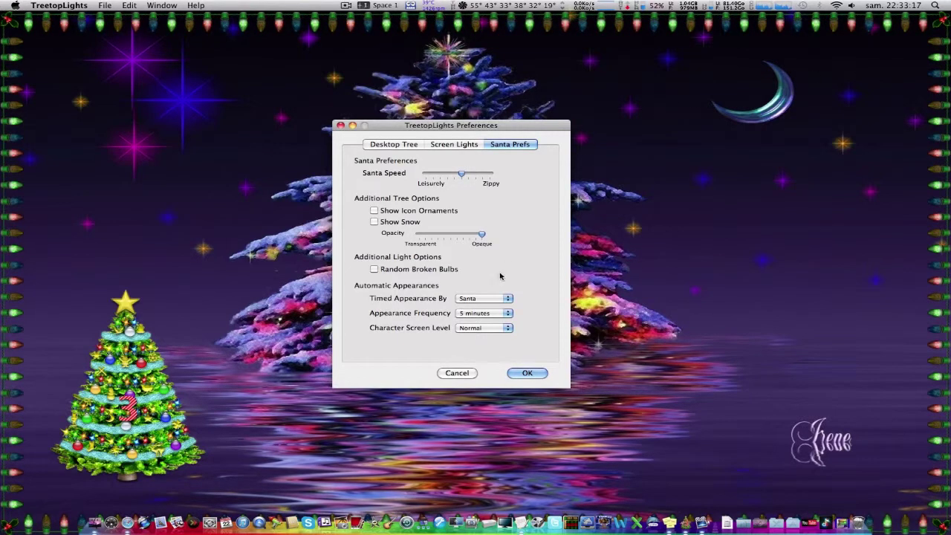
{"action": "left_click", "coordinate": [485, 298]}
{"action": "left_click", "coordinate": [484, 305]}
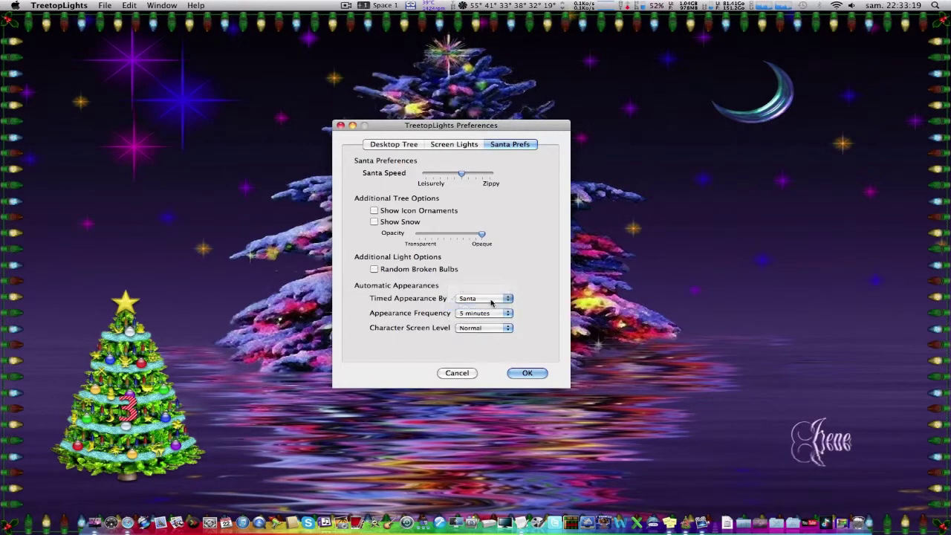
{"action": "left_click", "coordinate": [470, 315]}
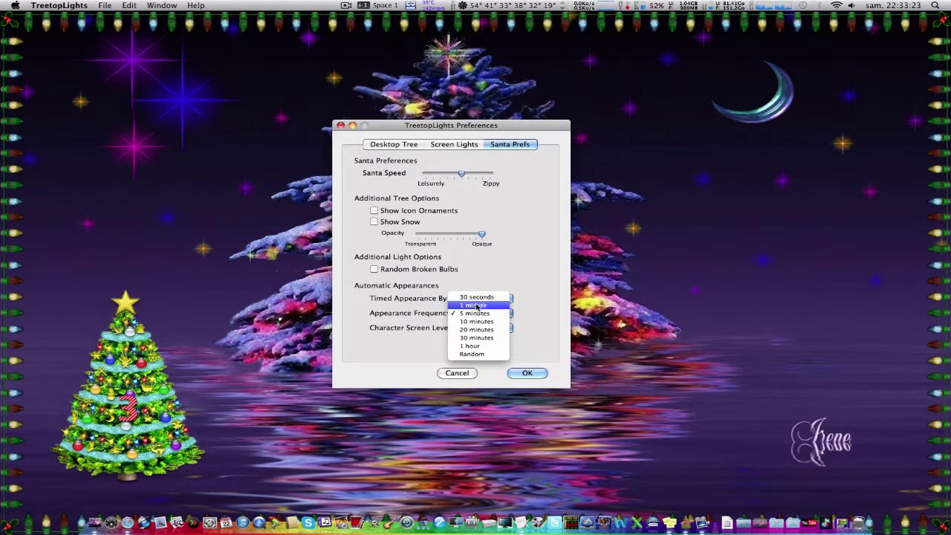
{"action": "left_click", "coordinate": [481, 298]}
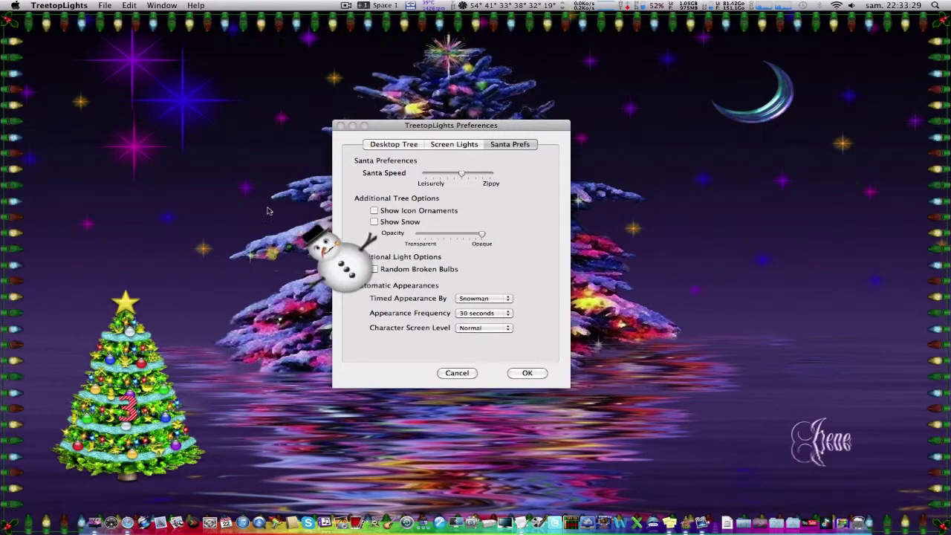
Set the character's appearance frequency to Random and check the character screen level, keeping Normal
{"action": "left_click", "coordinate": [504, 315]}
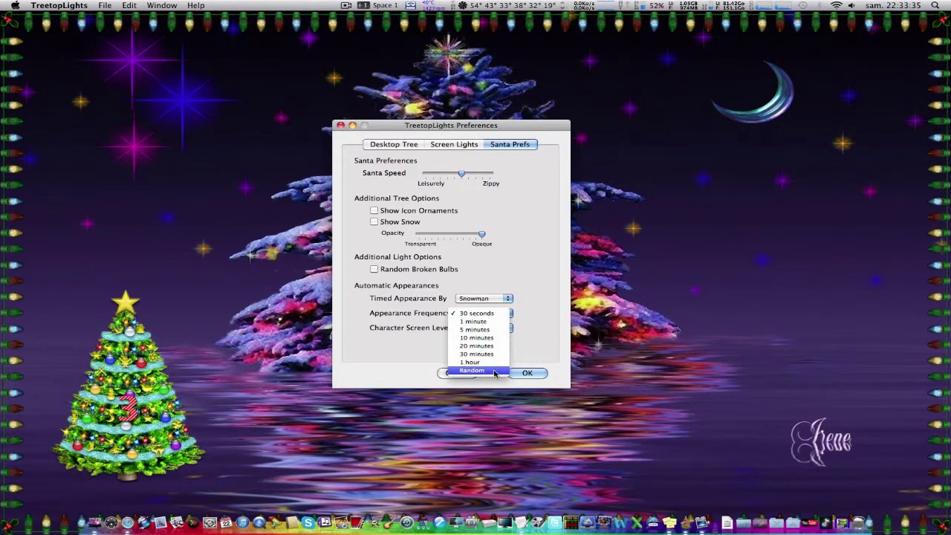
{"action": "key", "text": "Return"}
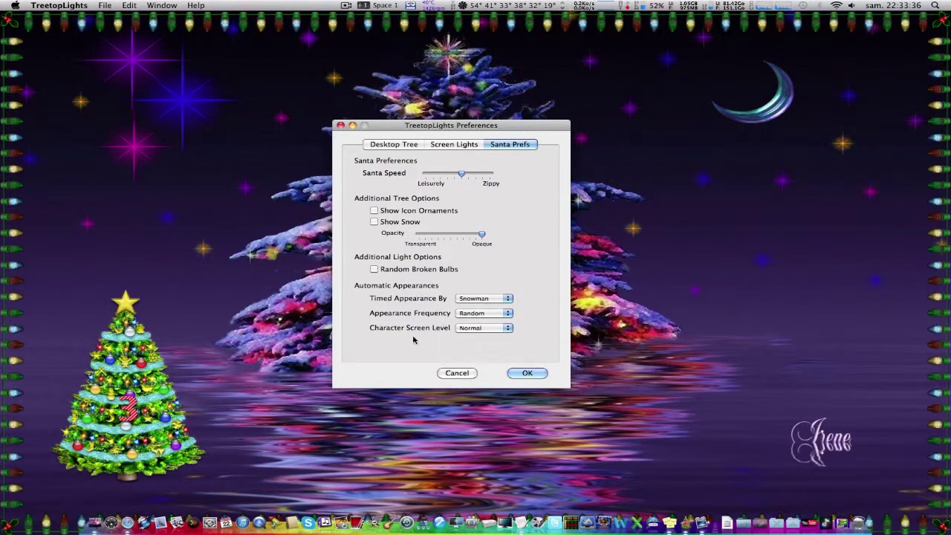
{"action": "left_click", "coordinate": [493, 328]}
{"action": "left_click", "coordinate": [493, 332]}
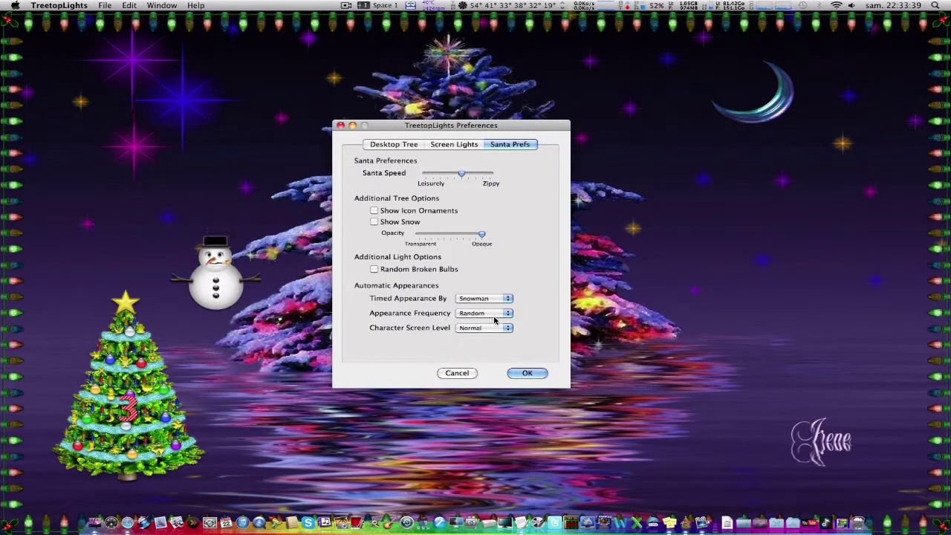
Set the appearance frequency to 5 minutes, keep the character screen level at Normal, and accept the preferences
{"action": "left_click", "coordinate": [494, 313]}
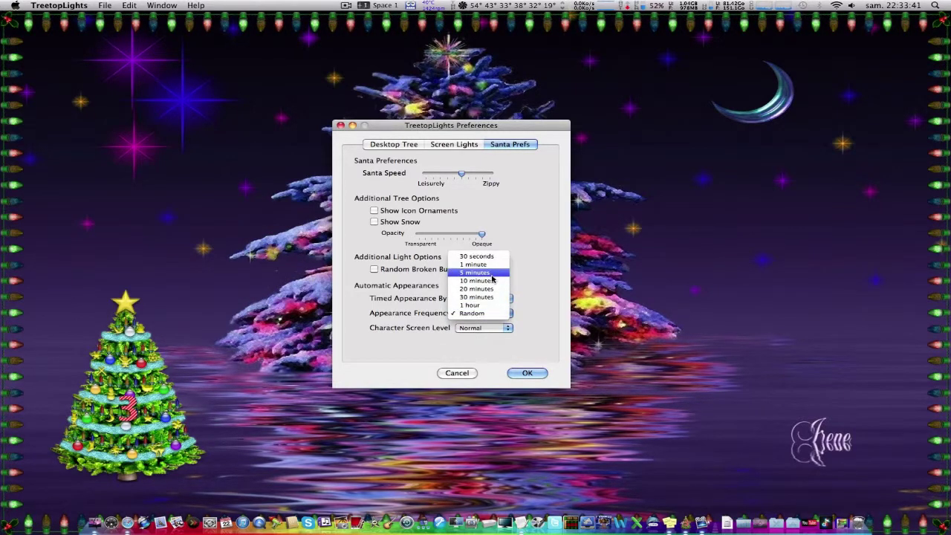
{"action": "left_click", "coordinate": [491, 272]}
{"action": "left_click", "coordinate": [481, 327]}
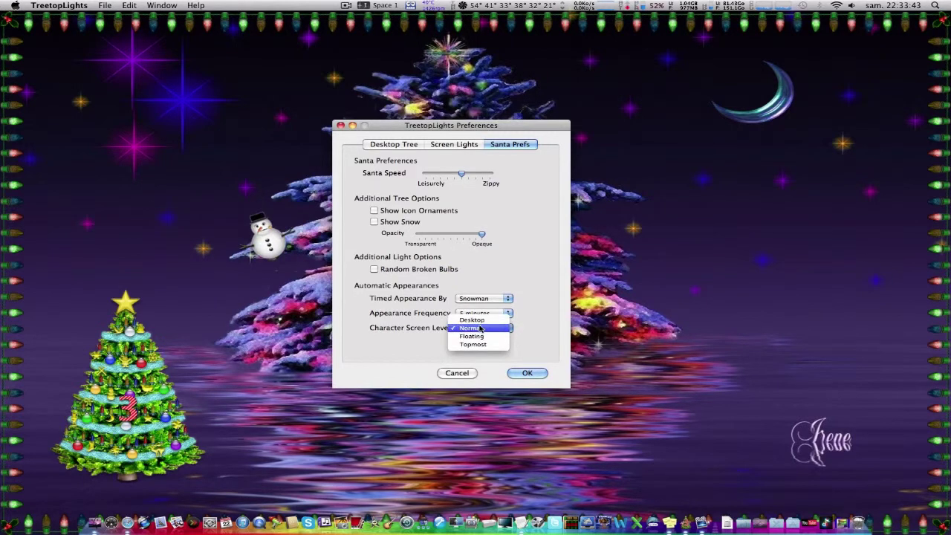
{"action": "left_click", "coordinate": [480, 328]}
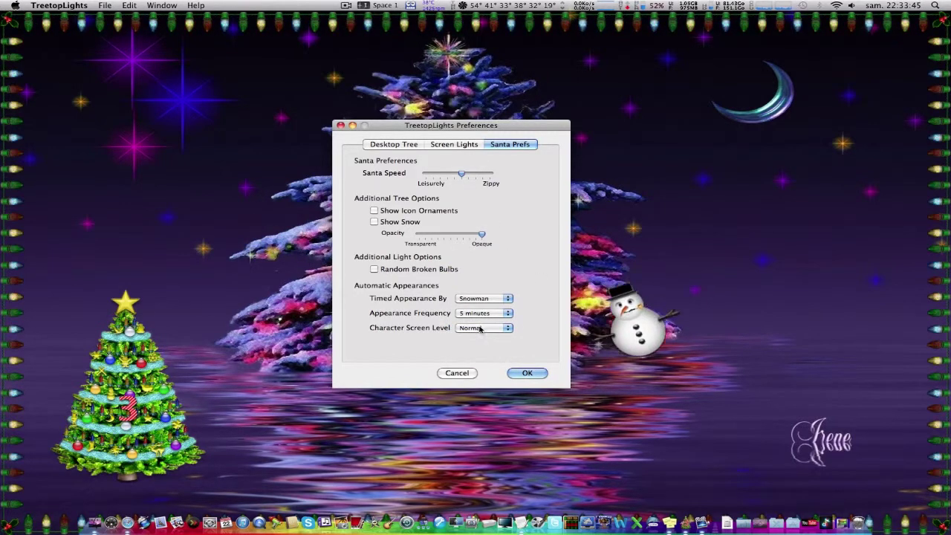
{"action": "left_click", "coordinate": [526, 373]}
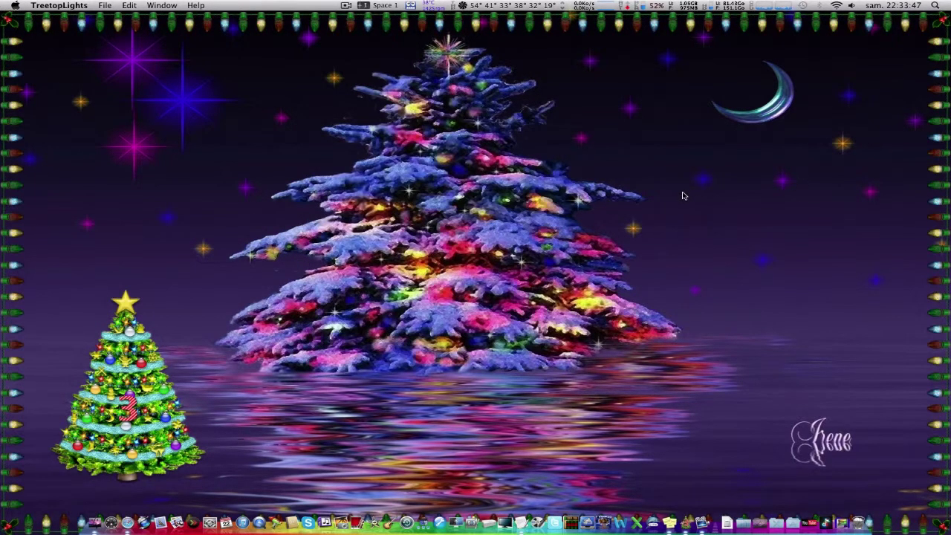